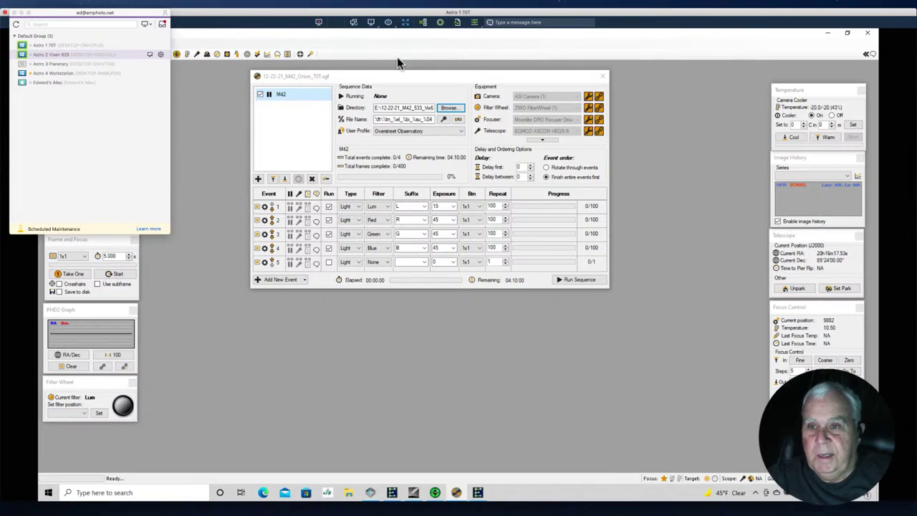
# - Open the M42 target's settings and slew the telescope to its target coordinates
pyautogui.click(341, 109)
pyautogui.doubleClick(315, 93)
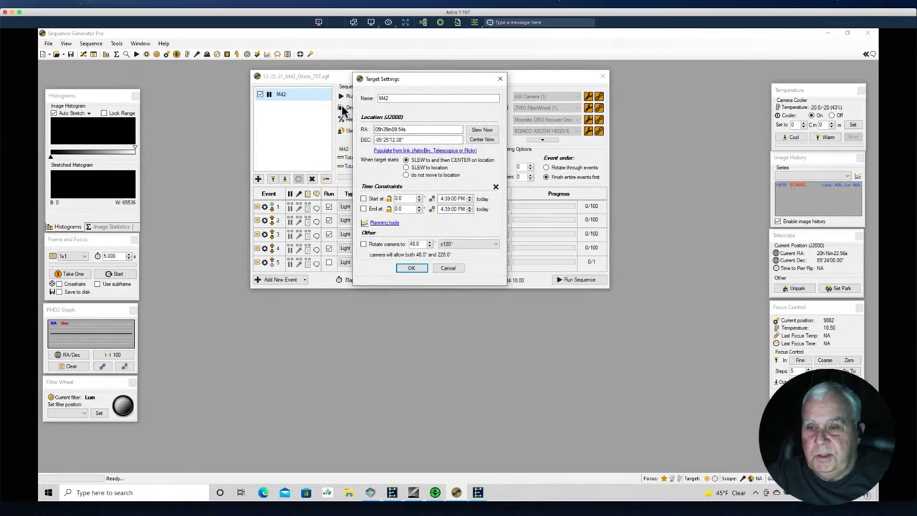
pyautogui.click(483, 131)
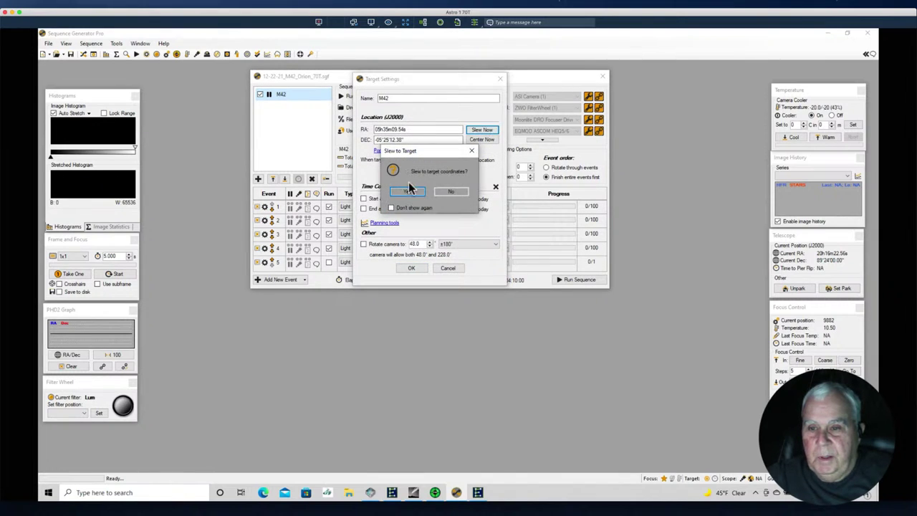
pyautogui.click(407, 193)
pyautogui.click(410, 195)
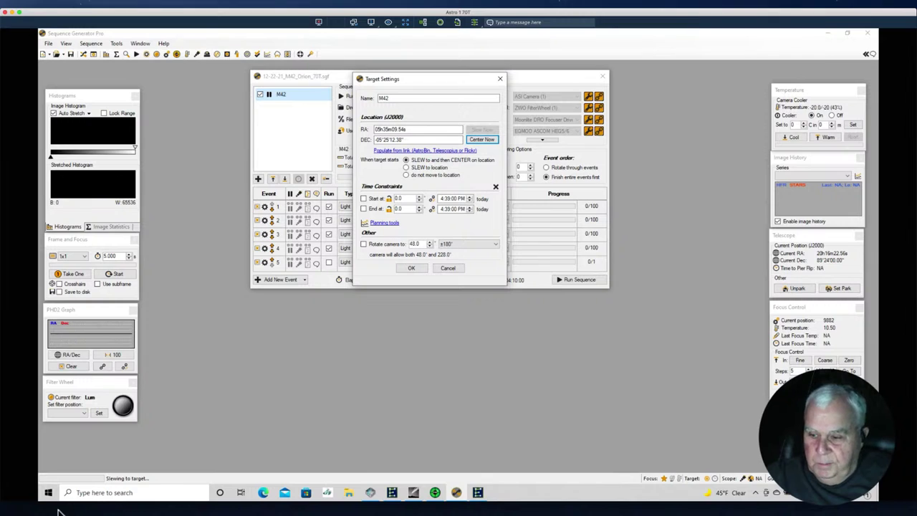
pyautogui.click(75, 494)
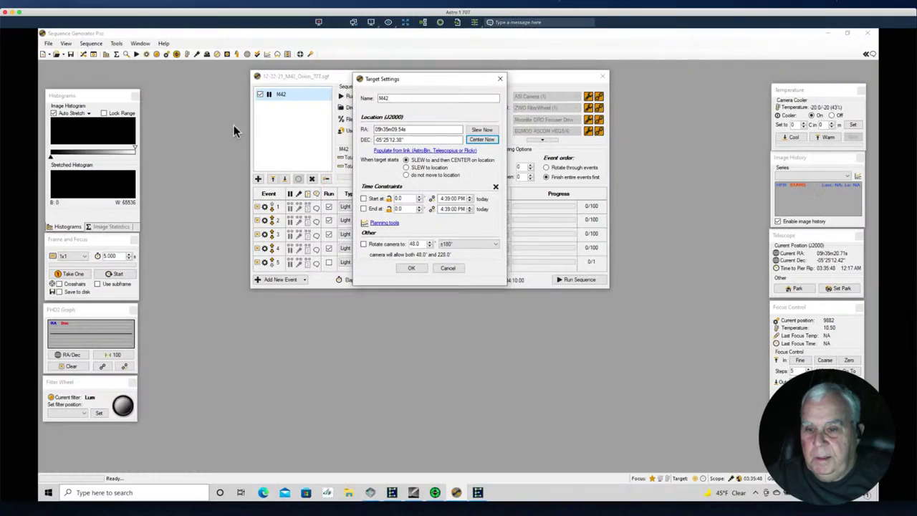
# - Center the telescope on M42 by plate solving, moving the progress dialog aside to view the solve frames, and close it once finished
pyautogui.click(479, 139)
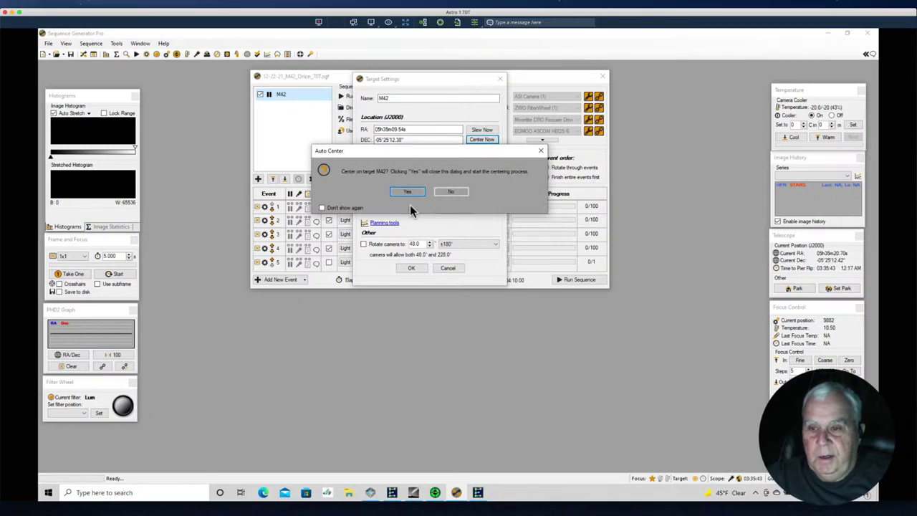
pyautogui.click(407, 192)
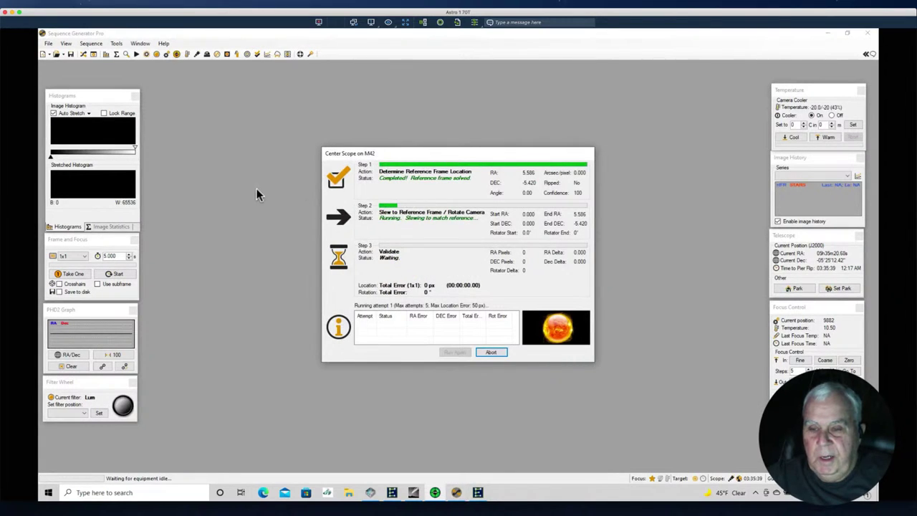
pyautogui.moveTo(387, 153); pyautogui.dragTo(383, 105)
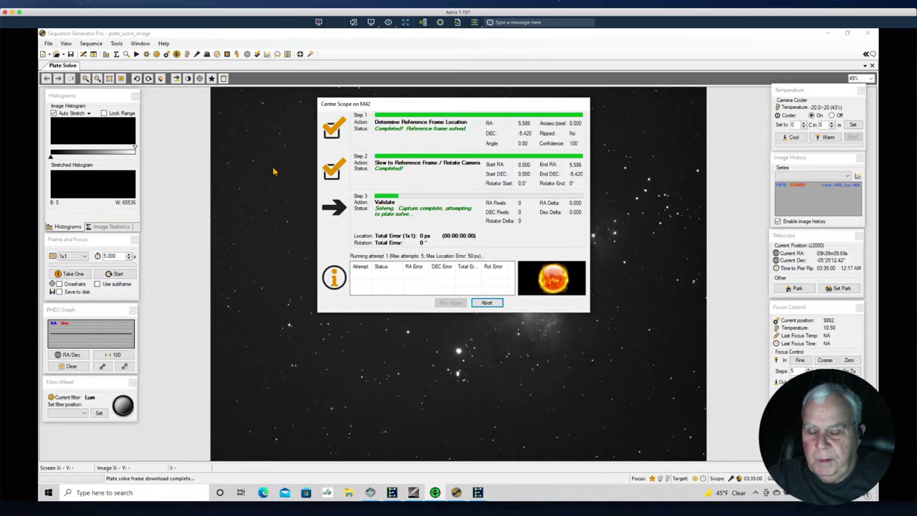
pyautogui.moveTo(379, 104); pyautogui.dragTo(263, 112)
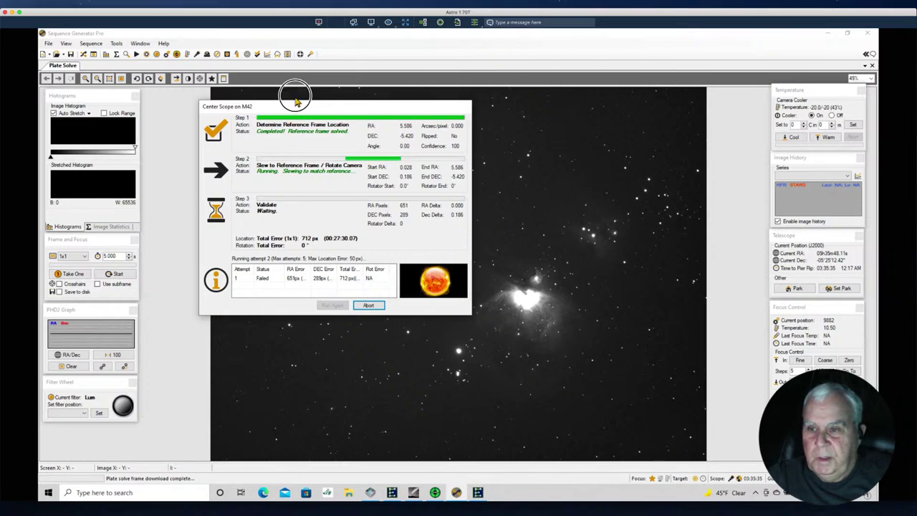
pyautogui.moveTo(288, 109); pyautogui.dragTo(334, 67)
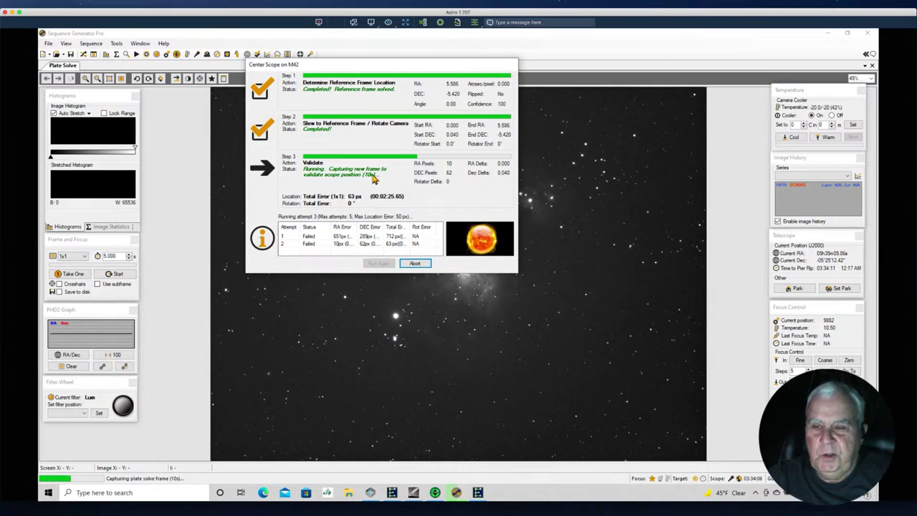
pyautogui.moveTo(317, 62); pyautogui.dragTo(236, 101)
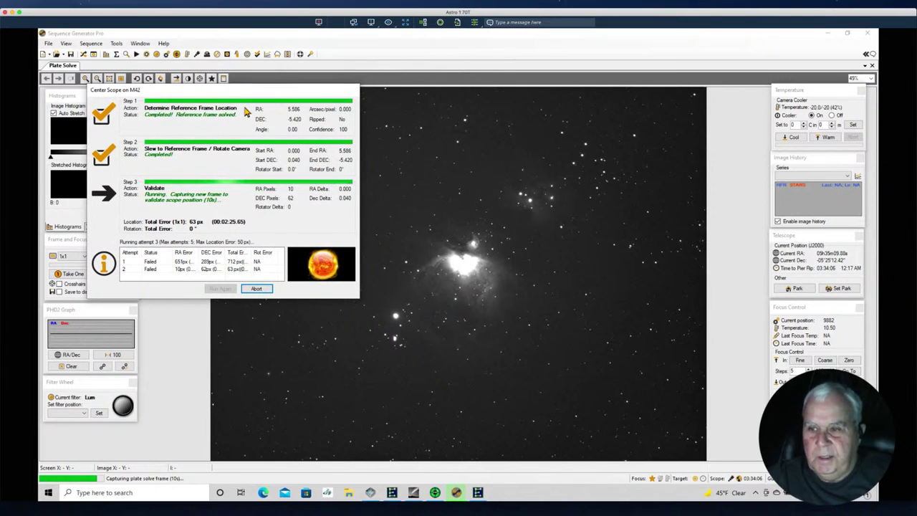
pyautogui.moveTo(238, 91); pyautogui.dragTo(392, 72)
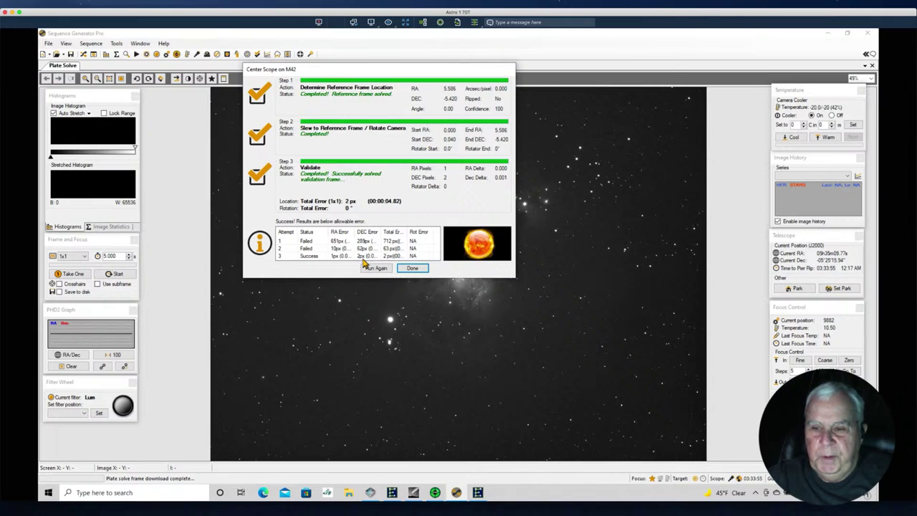
pyautogui.click(412, 268)
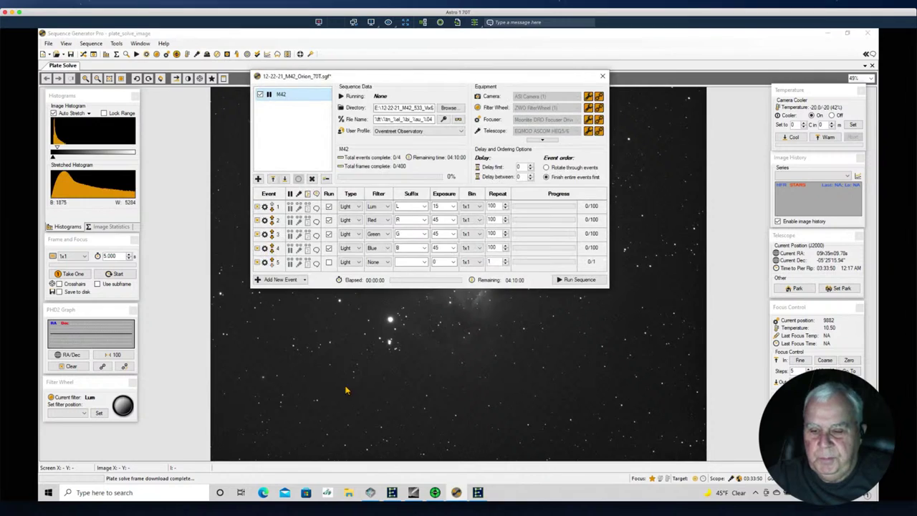
# - Switch to PHD2 Guiding, check the equipment connections, loop exposures, auto-select a guide star and start guiding
pyautogui.click(435, 492)
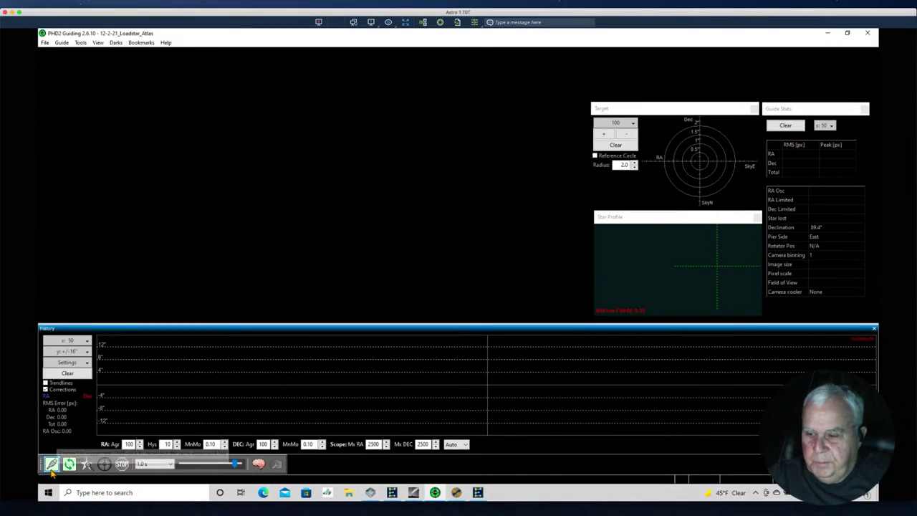
pyautogui.click(52, 465)
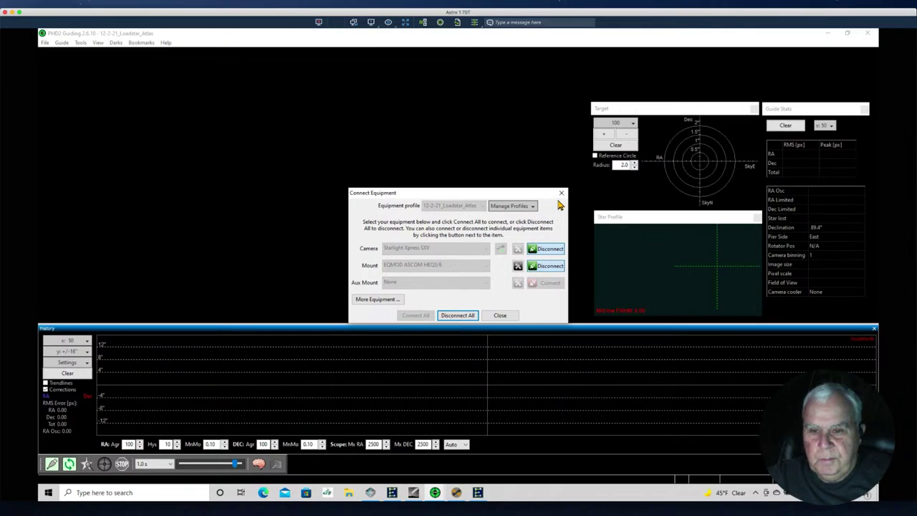
pyautogui.click(499, 315)
pyautogui.click(69, 464)
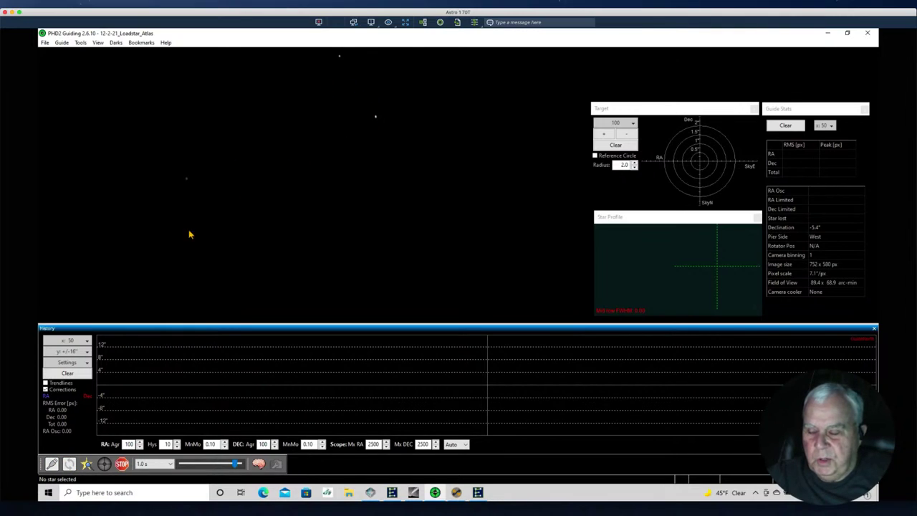
pyautogui.click(88, 465)
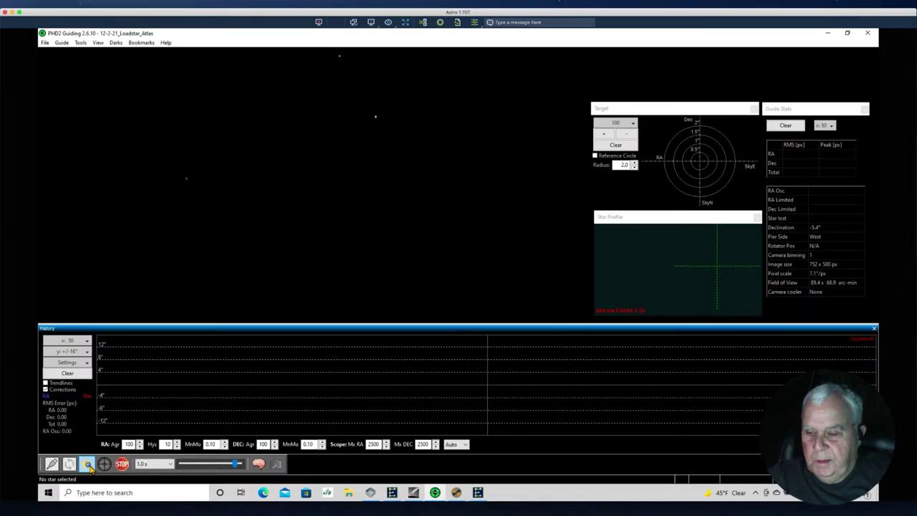
pyautogui.click(104, 465)
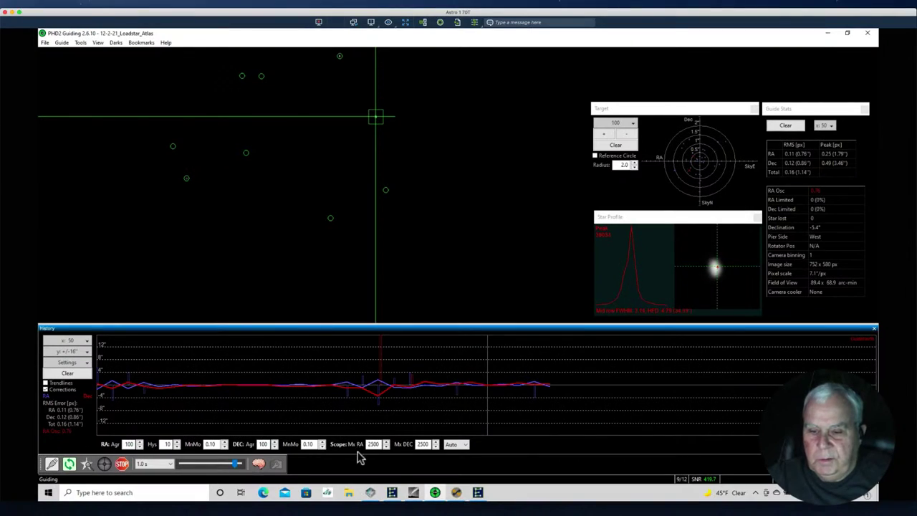
# - Switch to Sequence Generator Pro, run auto focus and close its results, repositioning the sequence window
pyautogui.click(455, 494)
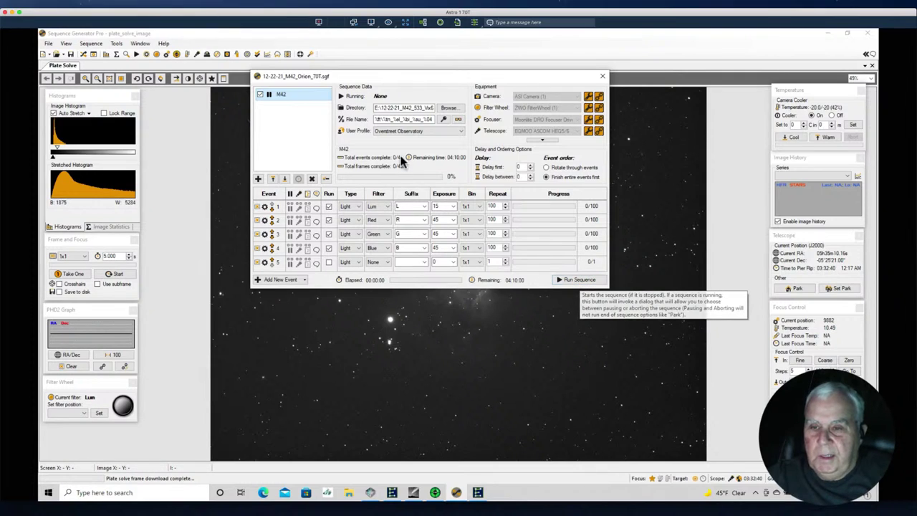
pyautogui.moveTo(364, 76); pyautogui.dragTo(345, 78)
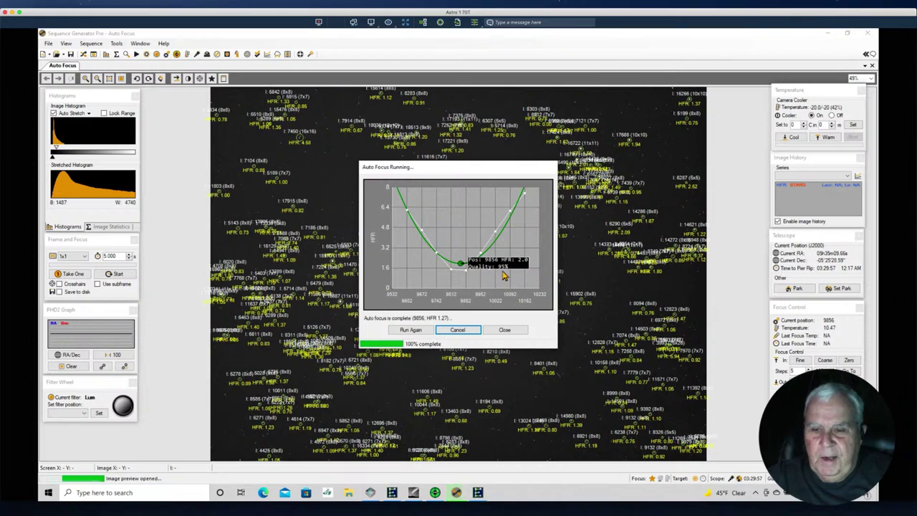
pyautogui.click(504, 330)
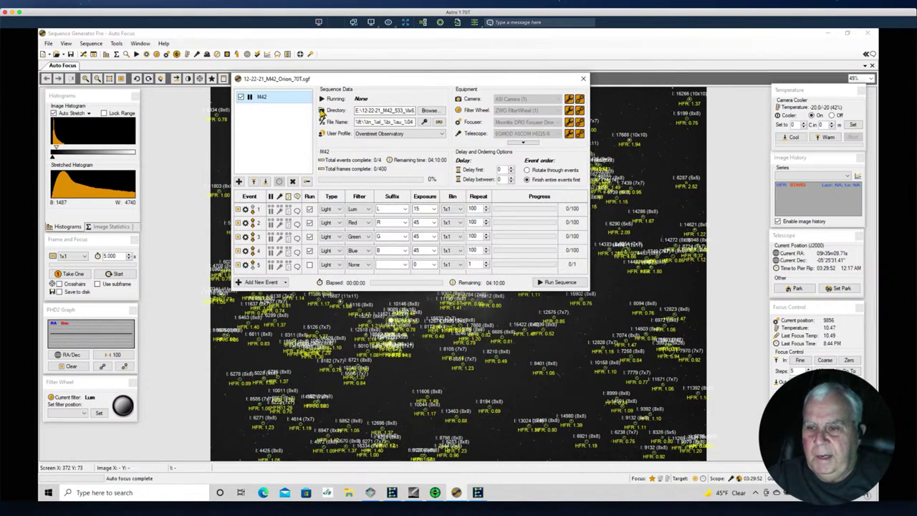
pyautogui.moveTo(368, 78); pyautogui.dragTo(386, 80)
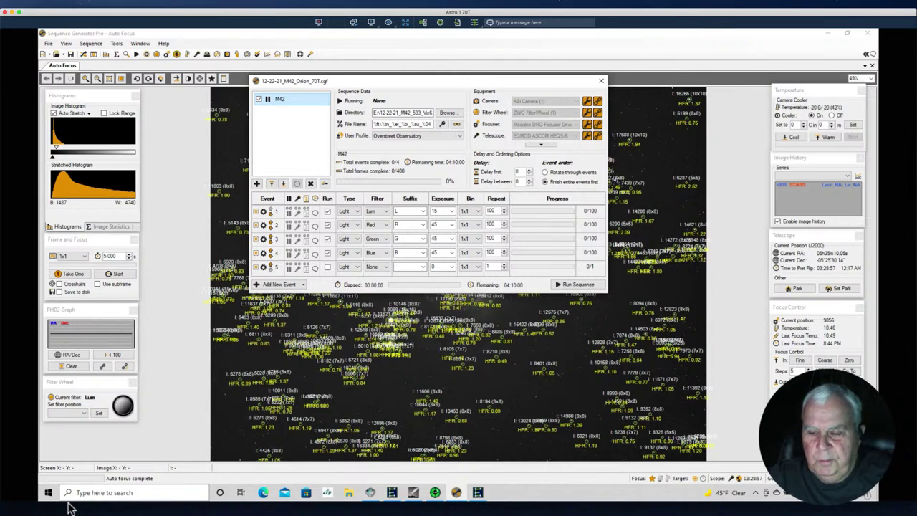
# - Start the M42 imaging sequence on the Astro 1 70T machine and move the sequence window off the nebula
pyautogui.hotkey('ctrl', 'Right')
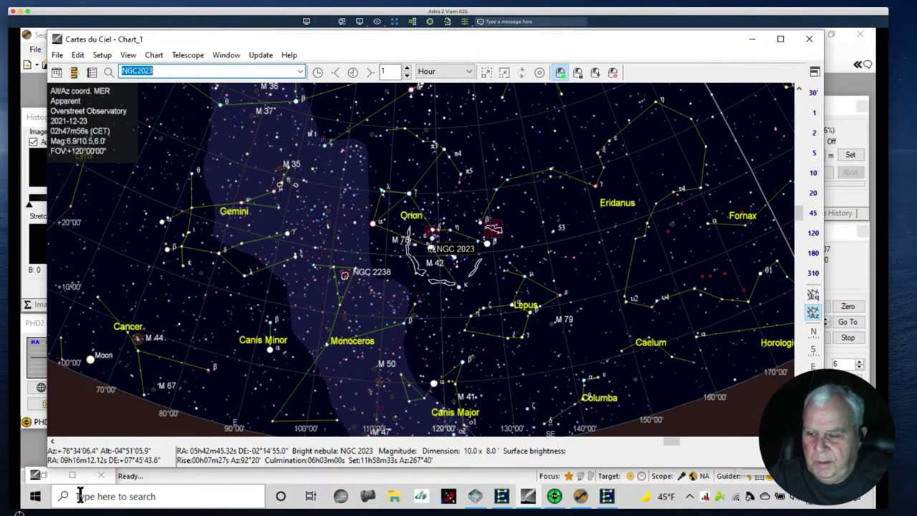
pyautogui.hotkey('ctrl', 'Left')
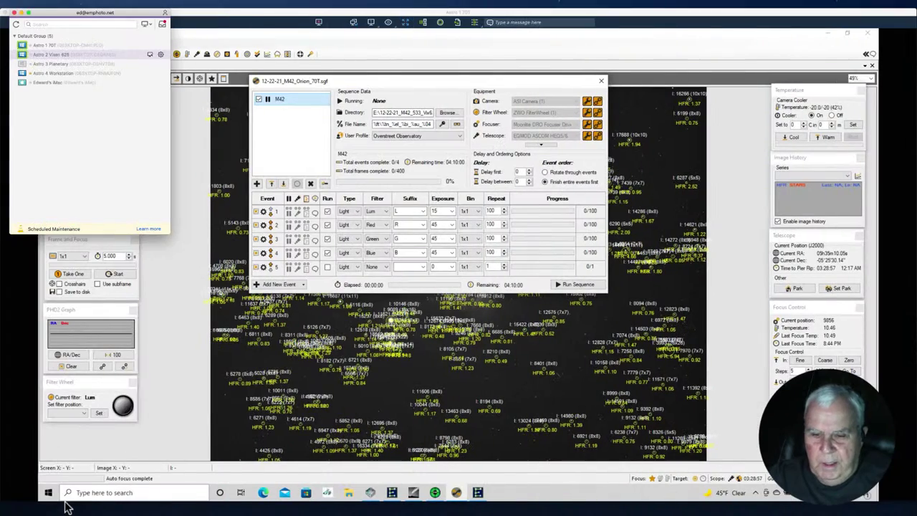
pyautogui.click(568, 286)
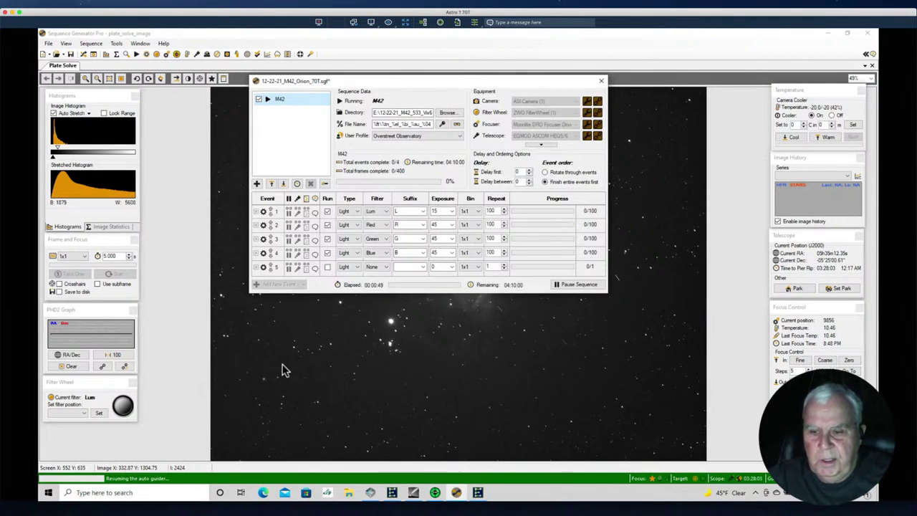
pyautogui.moveTo(363, 79); pyautogui.dragTo(369, 49)
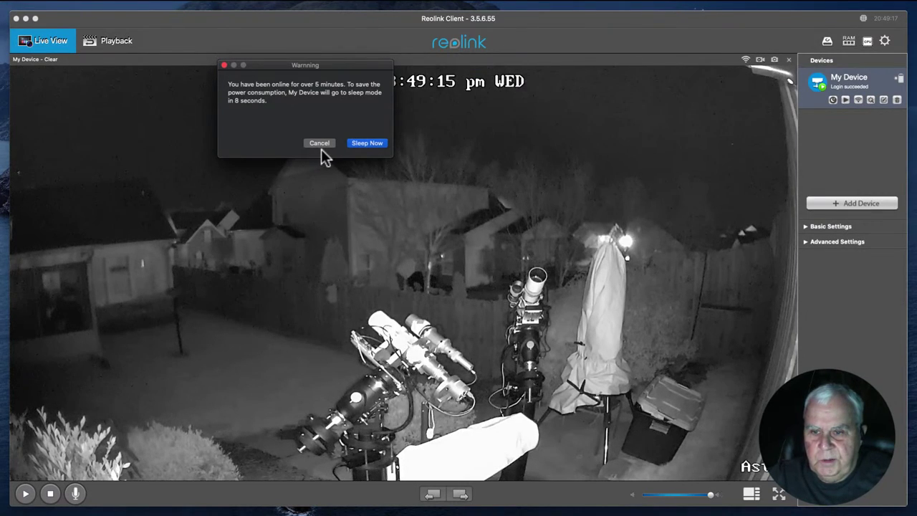
# - Cancel the sleep warning in Reolink Client, and hide the sequence window back in Sequence Generator Pro
pyautogui.click(320, 144)
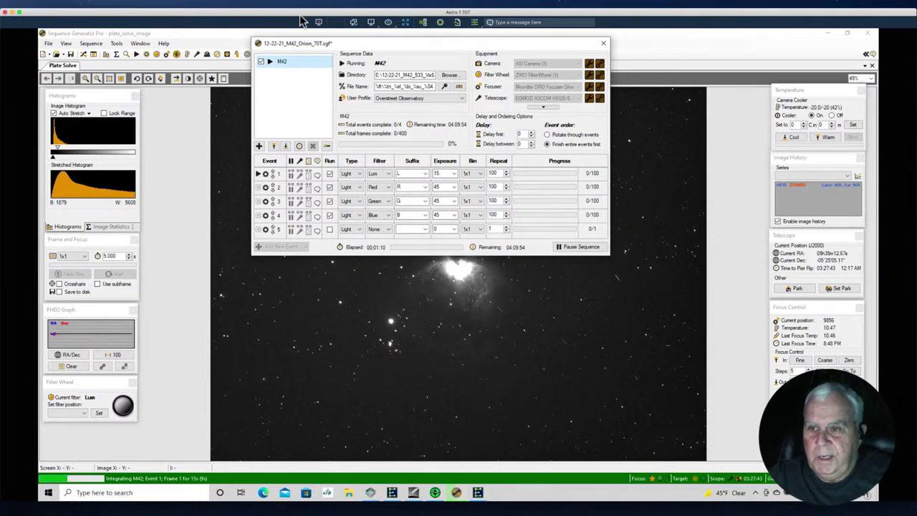
pyautogui.moveTo(348, 44); pyautogui.dragTo(351, 78)
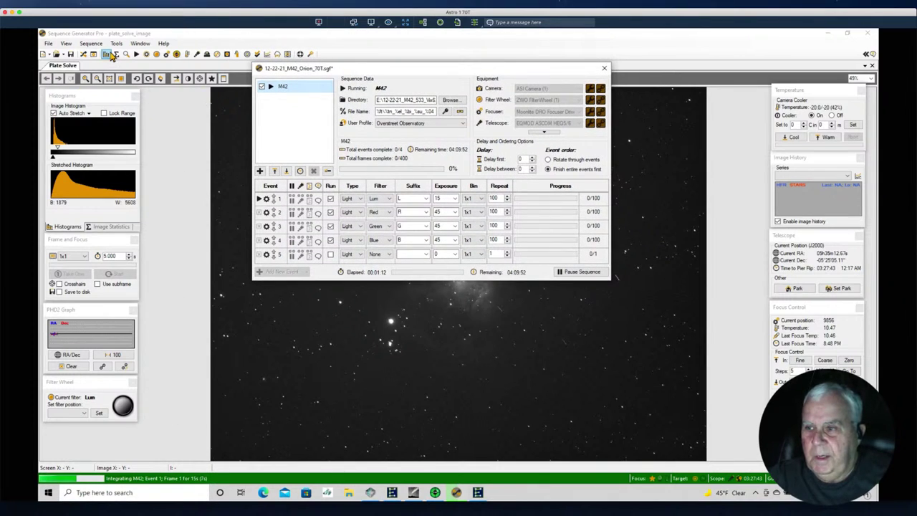
pyautogui.click(83, 55)
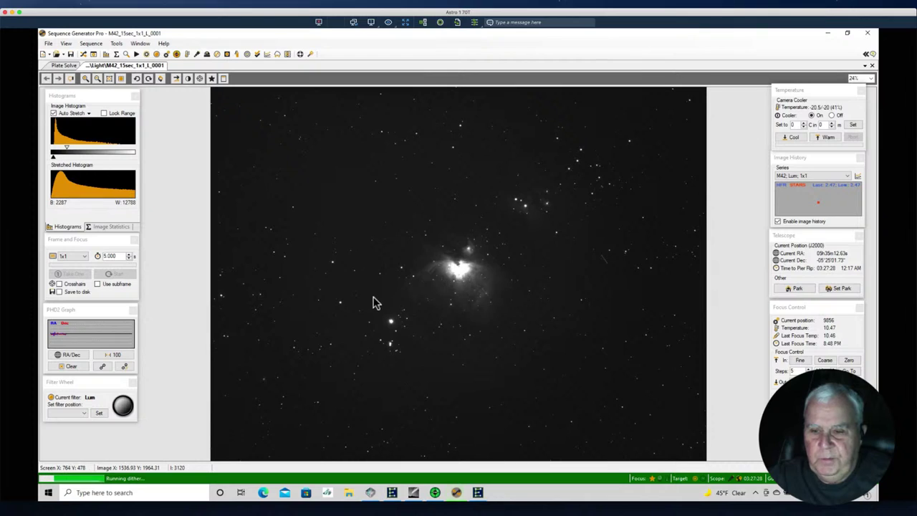
# - Compare medium and high auto stretches on the first M42 luminance frame, finishing on medium at 50% zoom
pyautogui.rightClick(361, 246)
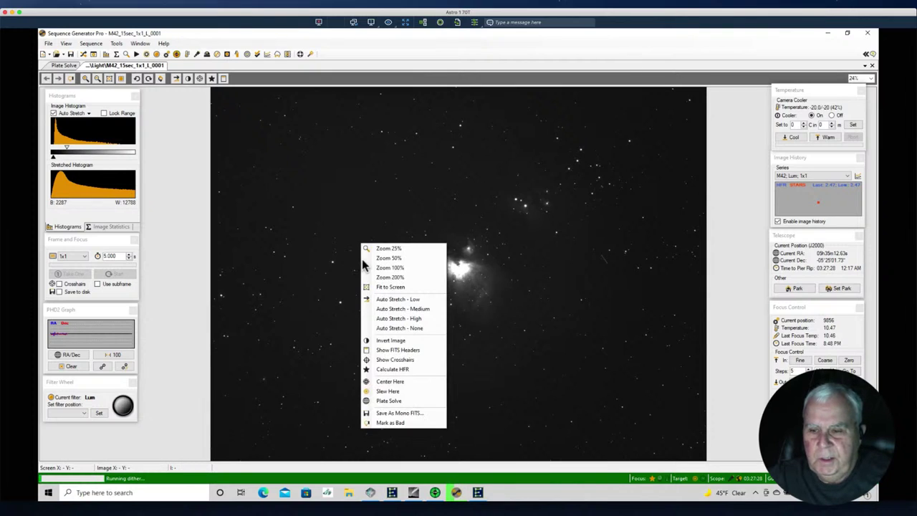
pyautogui.click(383, 317)
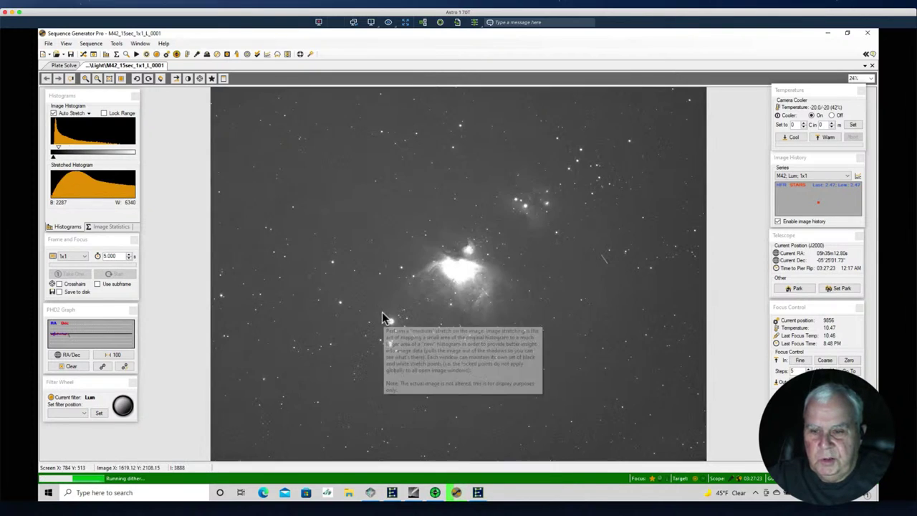
pyautogui.rightClick(348, 191)
pyautogui.click(366, 248)
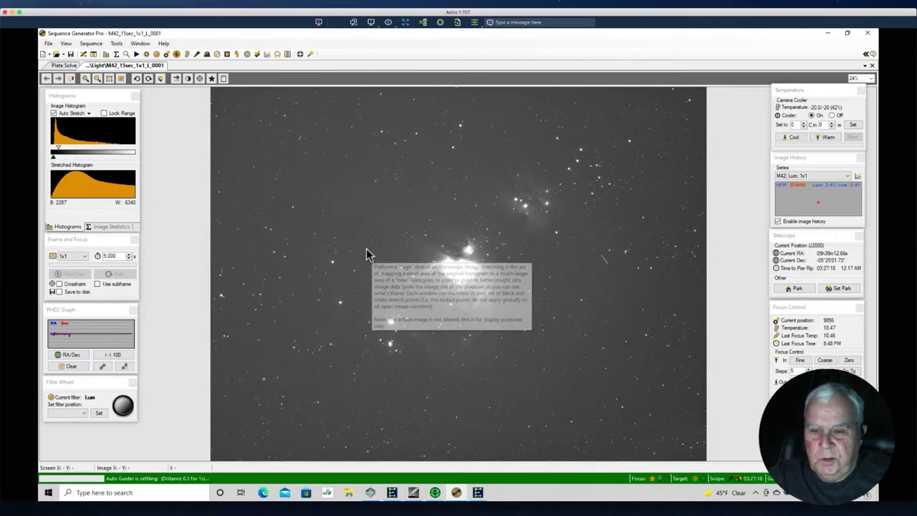
pyautogui.rightClick(366, 213)
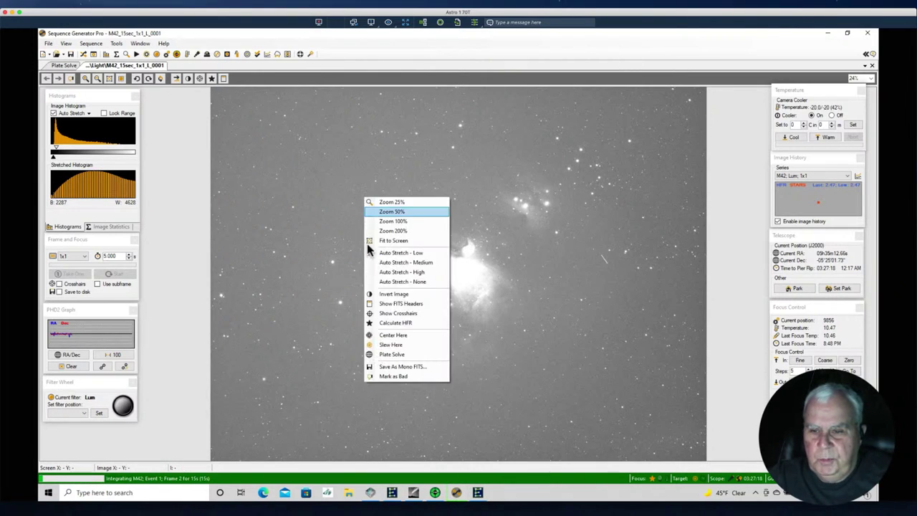
pyautogui.click(378, 263)
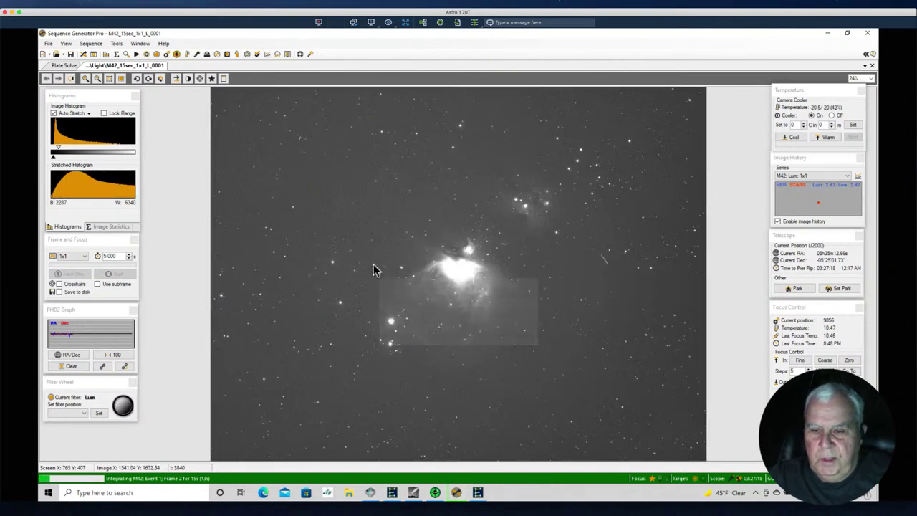
pyautogui.rightClick(346, 189)
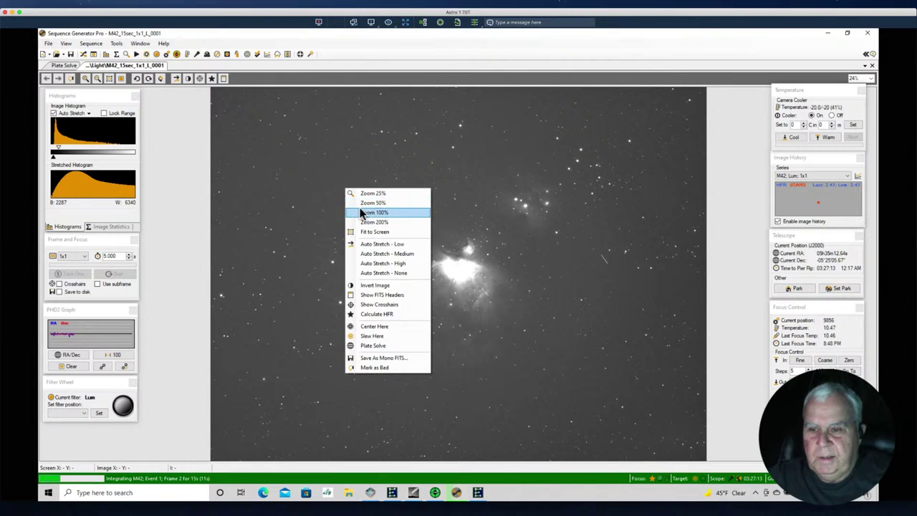
pyautogui.click(362, 203)
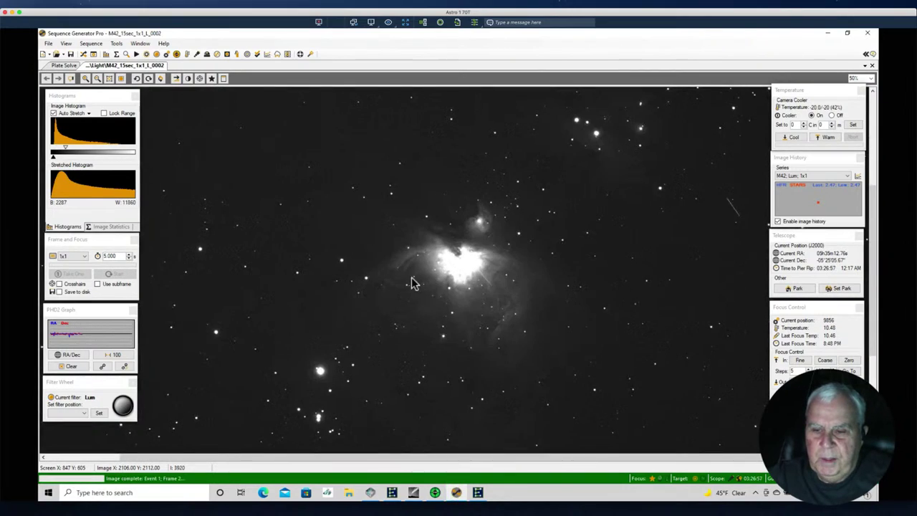
# - Apply a low auto stretch to the M42 luminance frame and fit the image to the screen
pyautogui.rightClick(335, 188)
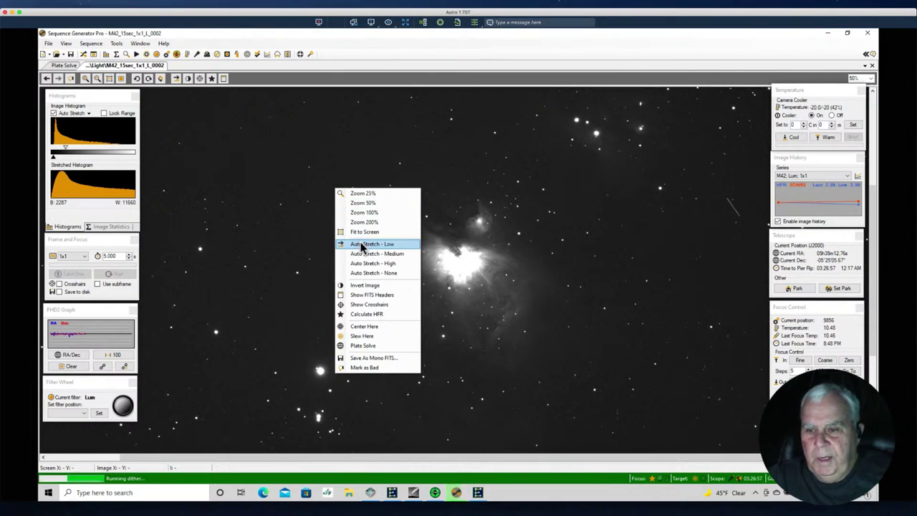
pyautogui.click(362, 247)
pyautogui.rightClick(364, 227)
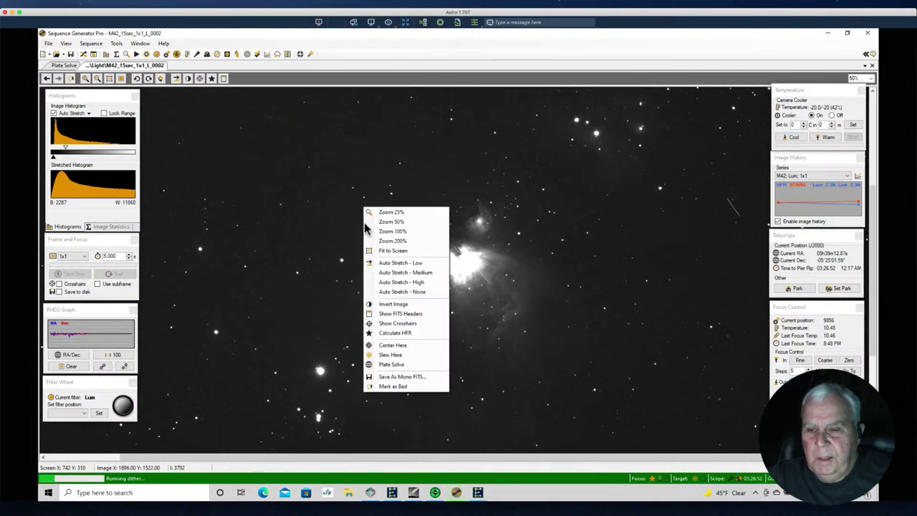
pyautogui.click(384, 251)
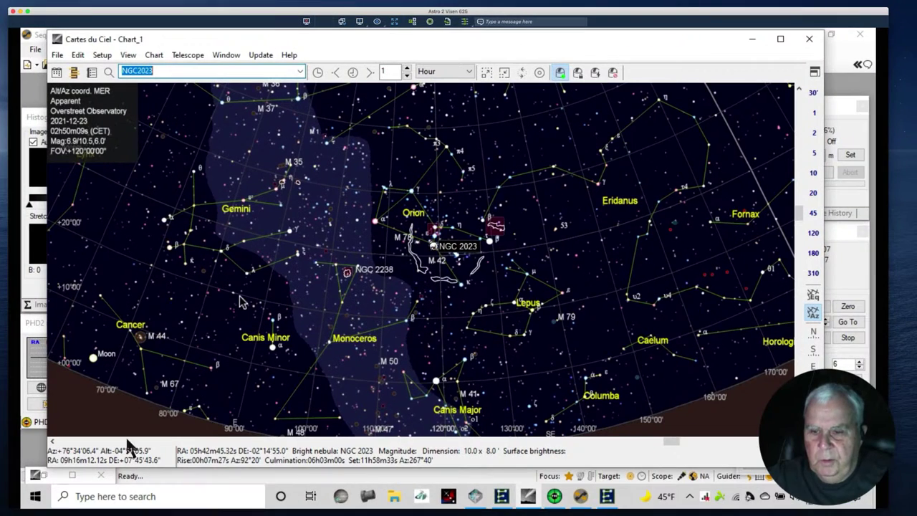
# - On the Astro 2 Vixen machine, unpark the telescope and slew to the NGC2023 Horsehead target, checking the mount in Reolink Client
pyautogui.click(752, 38)
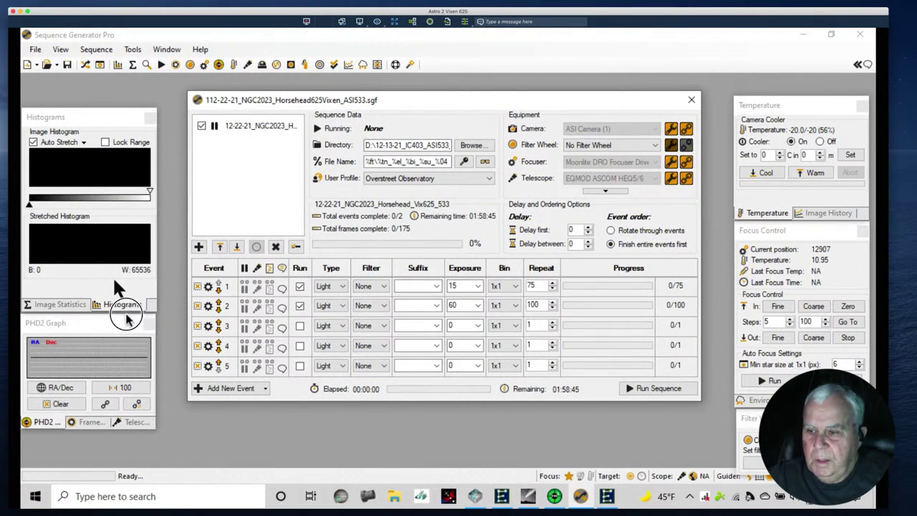
pyautogui.click(296, 127)
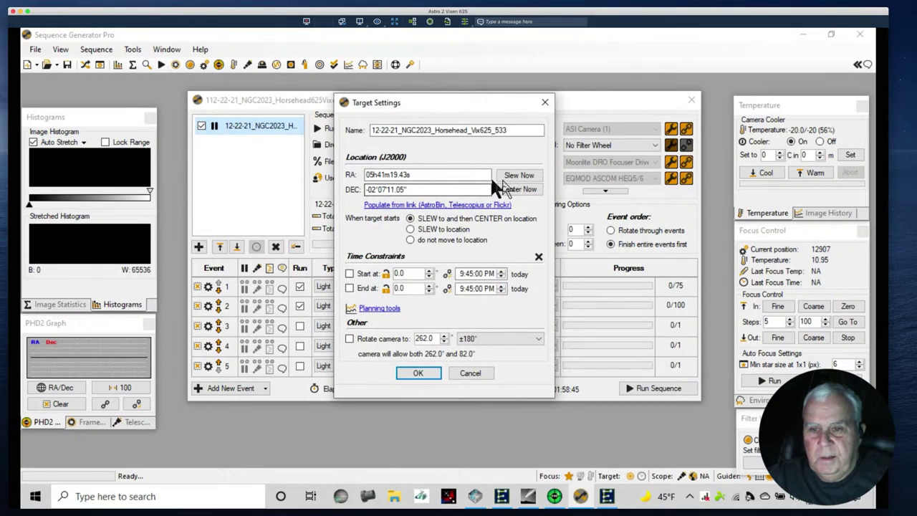
pyautogui.click(513, 177)
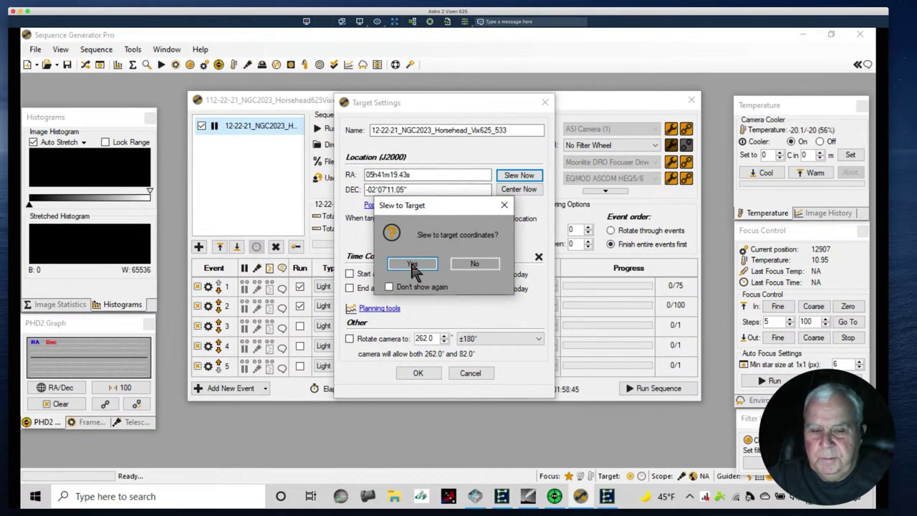
pyautogui.click(412, 265)
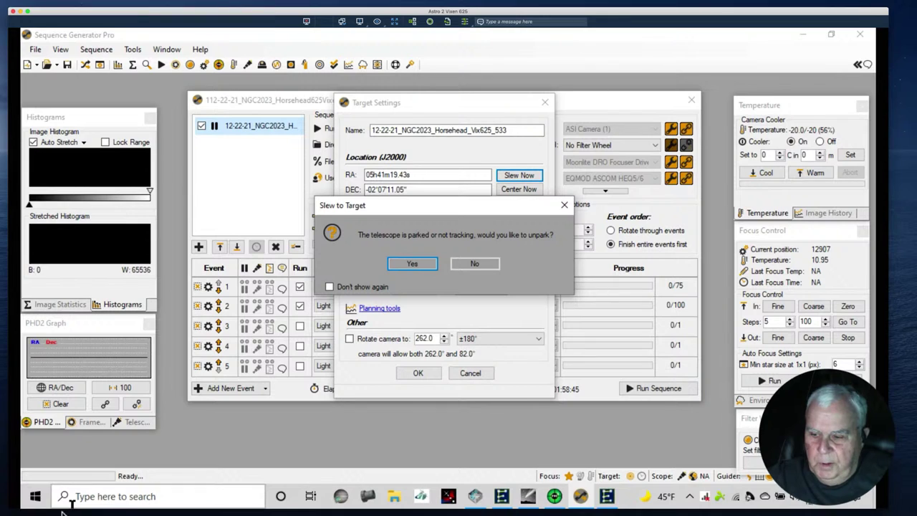
pyautogui.hotkey('ctrl', 'Left')
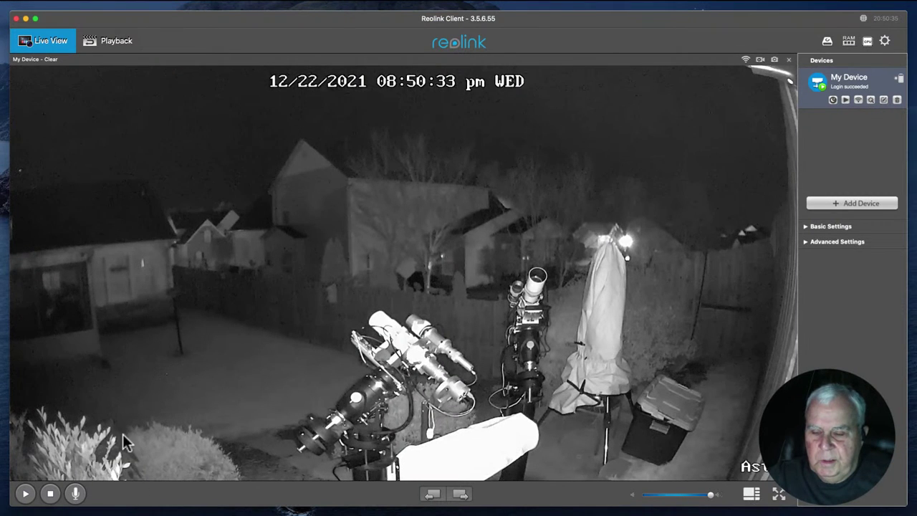
pyautogui.hotkey('ctrl', 'Right')
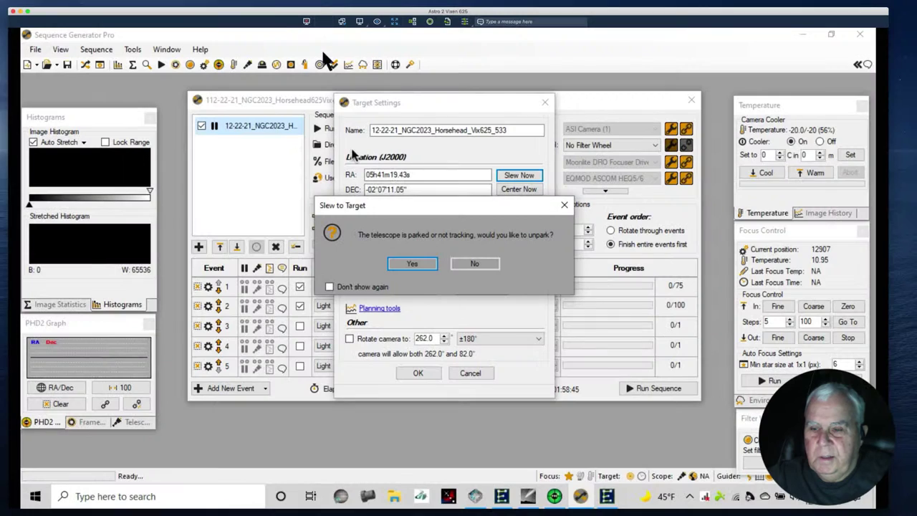
pyautogui.click(408, 264)
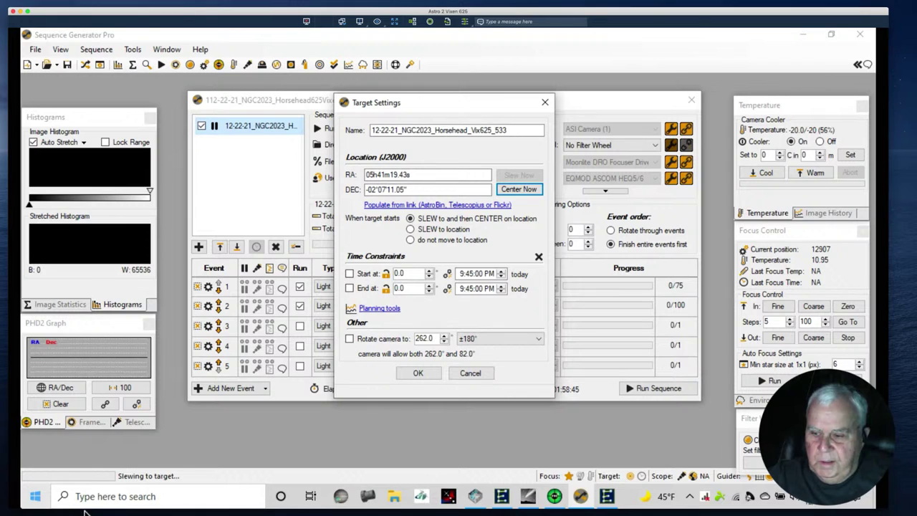
pyautogui.hotkey('ctrl', 'Left')
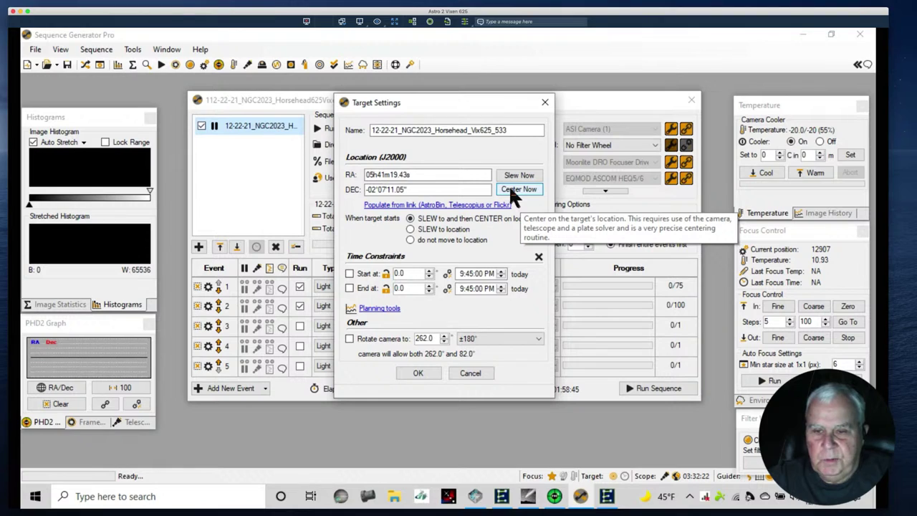
# - Center the scope on the NGC2023 Horsehead target by plate solving, moving the progress window, and close the results
pyautogui.click(512, 192)
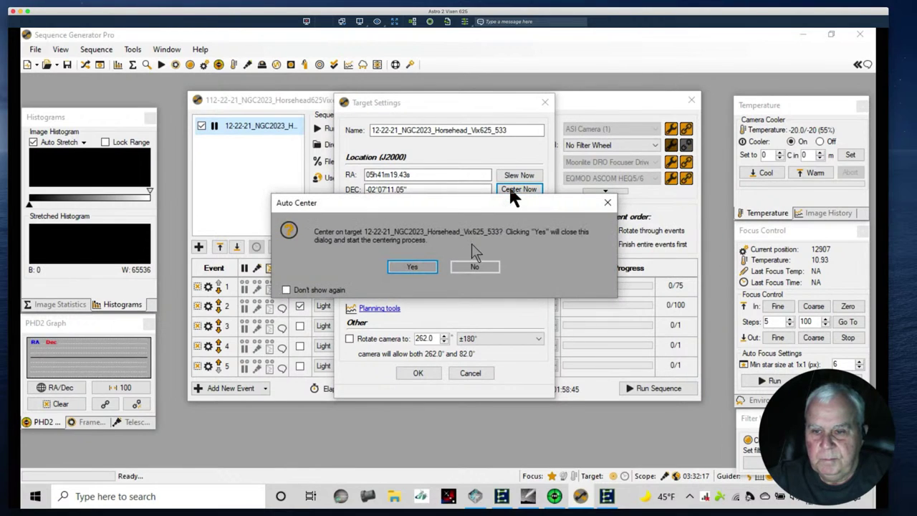
pyautogui.click(420, 268)
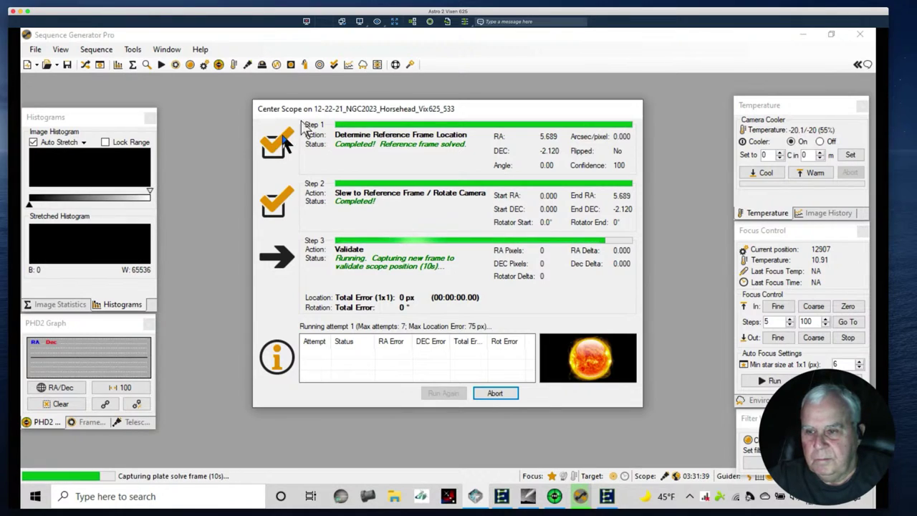
pyautogui.moveTo(319, 110); pyautogui.dragTo(308, 103)
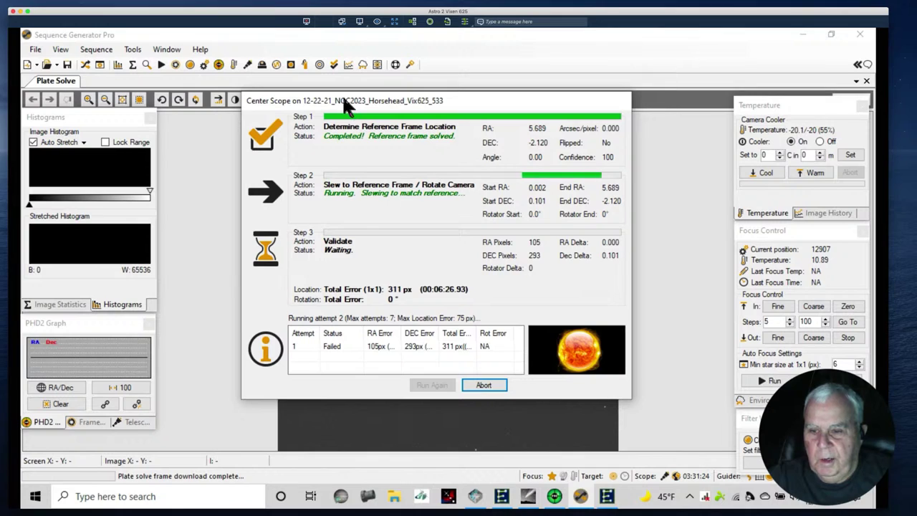
pyautogui.moveTo(347, 105)
pyautogui.mouseDown()
pyautogui.moveTo(36, 95)
pyautogui.moveTo(100, 103)
pyautogui.moveTo(348, 91)
pyautogui.mouseUp()
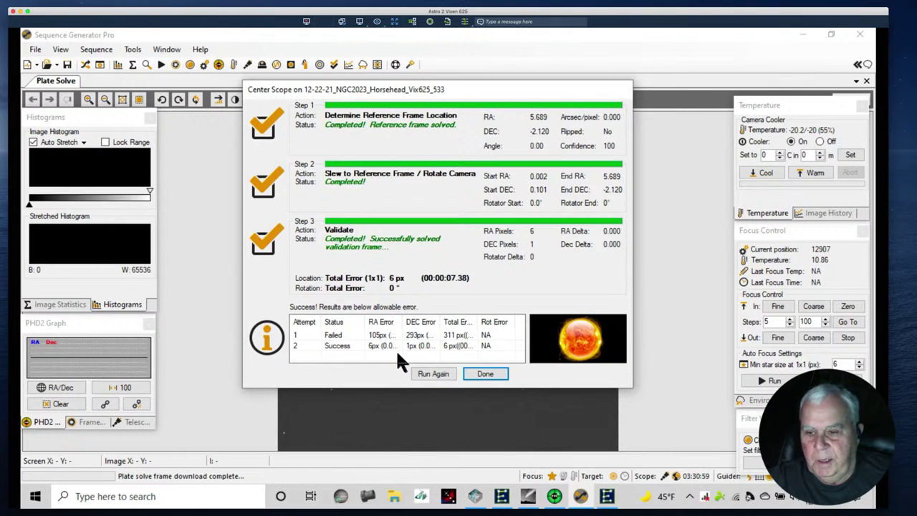
pyautogui.click(477, 374)
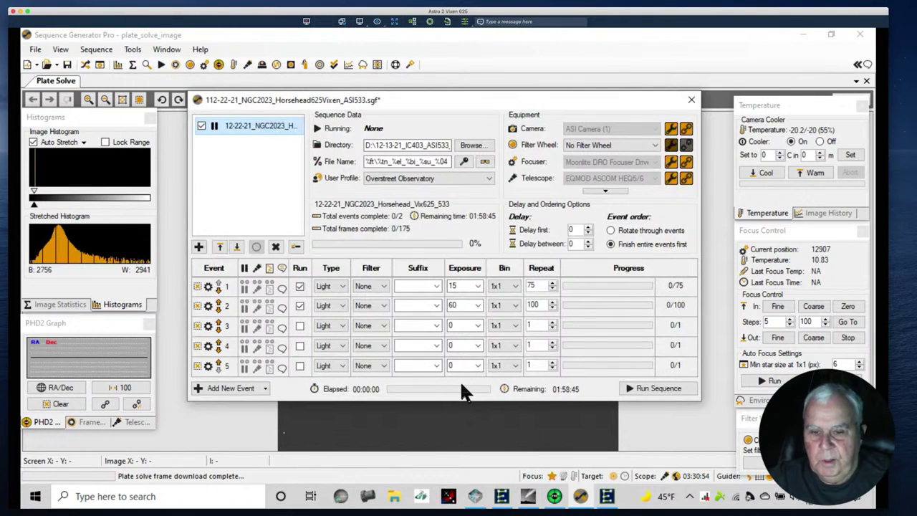
# - Switch to PHD2 Guiding and check the connections of the Starlight Xpress camera and the EQMOD mount
pyautogui.click(555, 496)
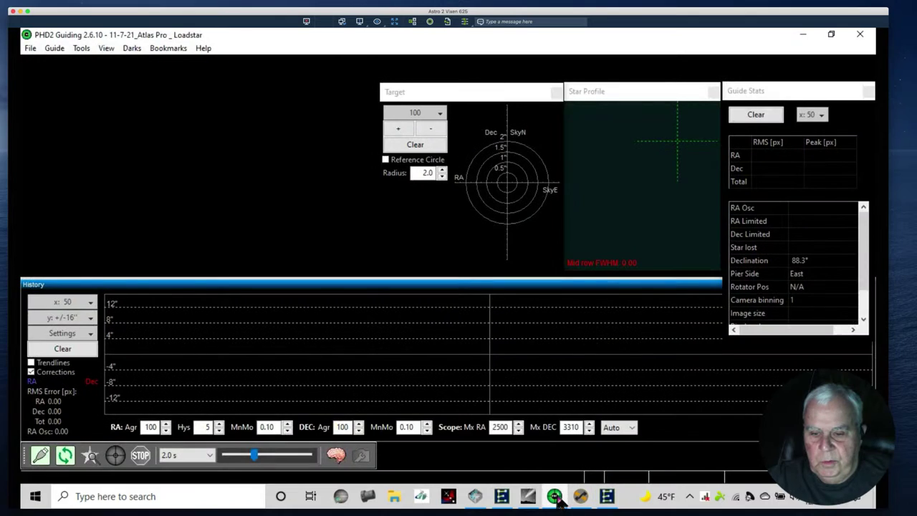
pyautogui.click(43, 461)
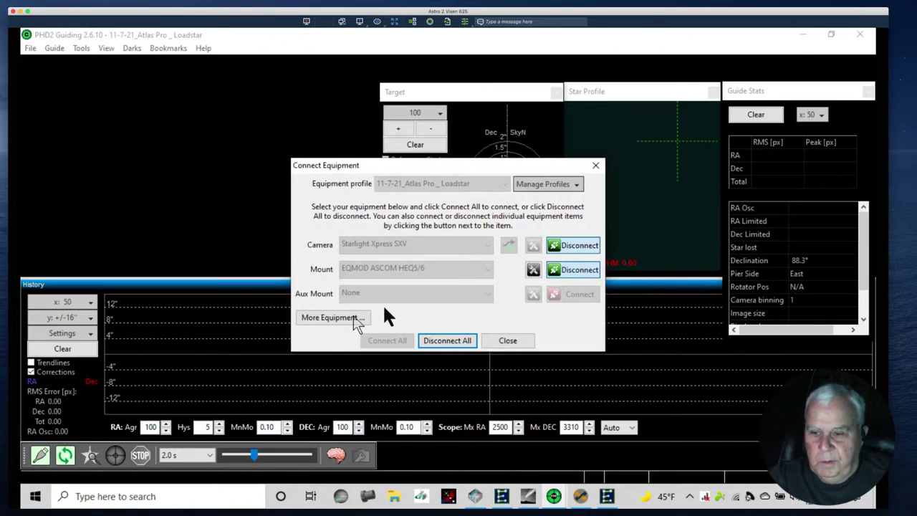
pyautogui.click(505, 340)
# - Loop guide exposures, dismiss the camera connection warning, and start guiding on an auto-selected star
pyautogui.click(65, 461)
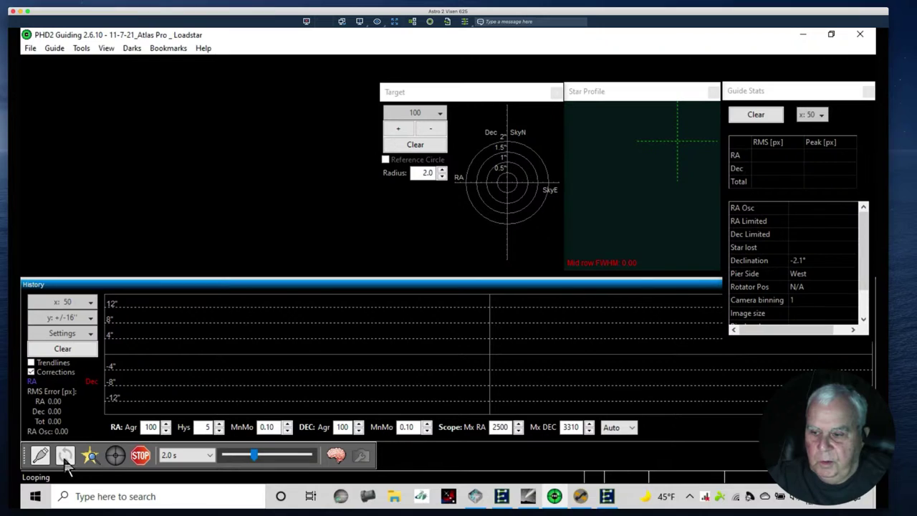
pyautogui.click(92, 459)
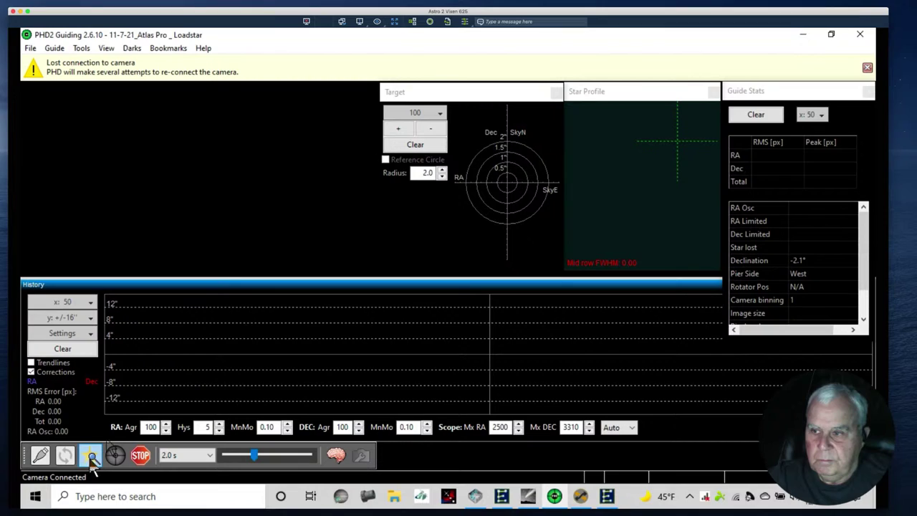
pyautogui.click(867, 67)
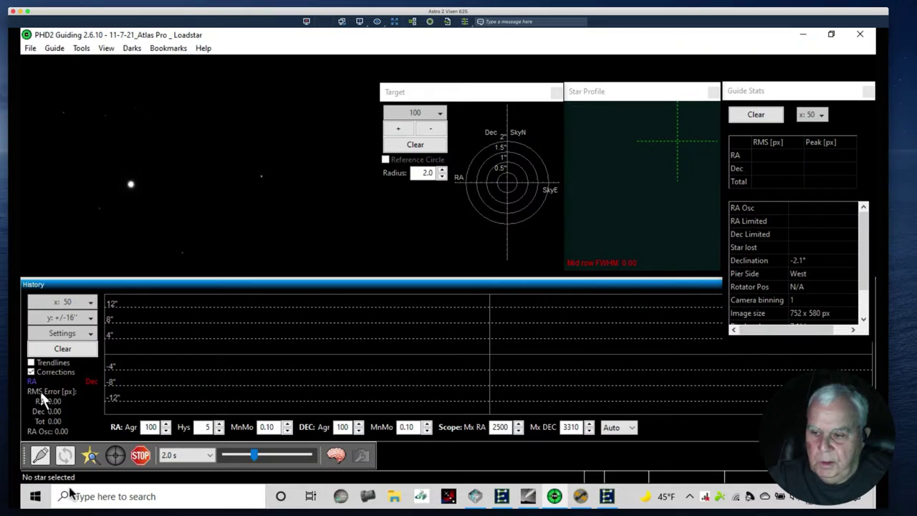
pyautogui.click(91, 460)
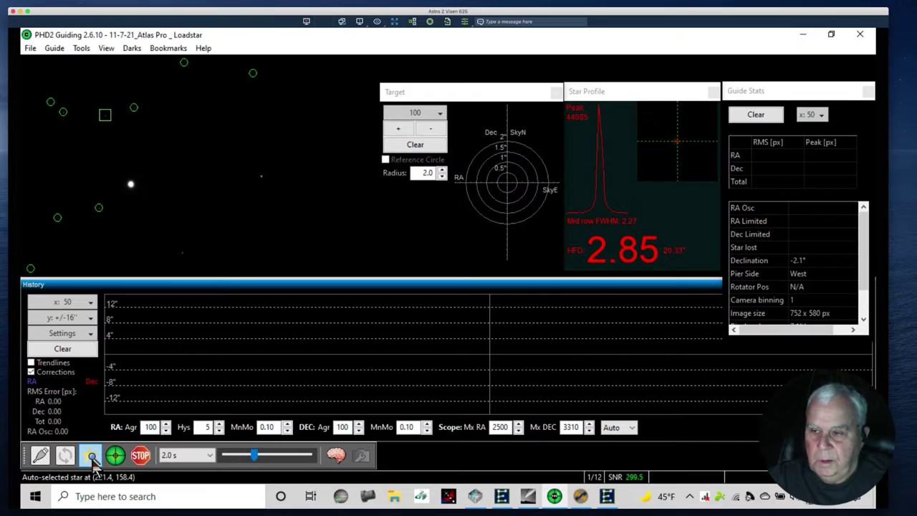
pyautogui.click(116, 457)
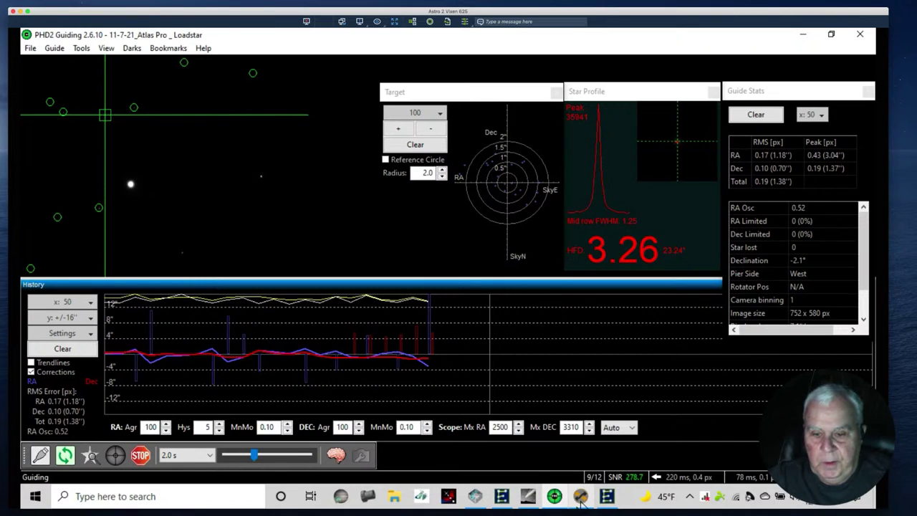
# - Switch back to Sequence Generator Pro and run auto focus on the Vixen rig
pyautogui.moveTo(580, 498)
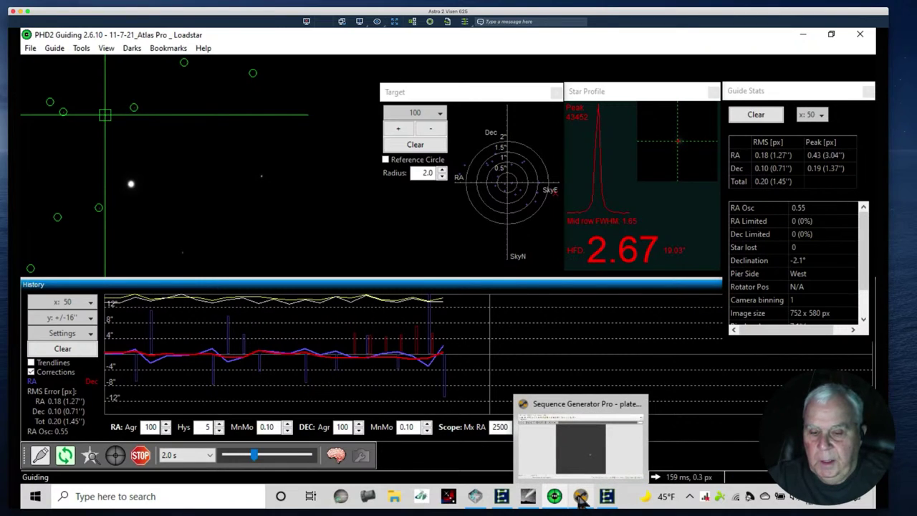
pyautogui.click(580, 496)
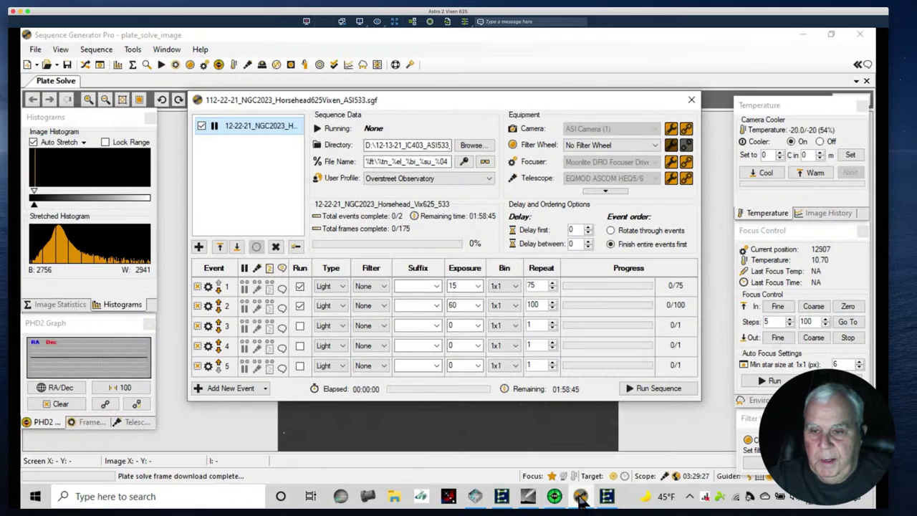
pyautogui.click(771, 380)
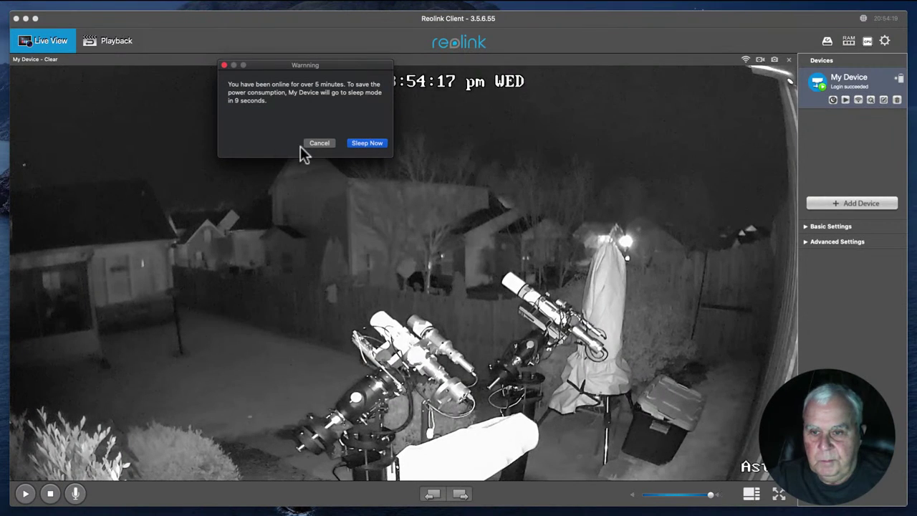
# - Cancel the camera's sleep warning in Reolink Client to keep the live view running
pyautogui.click(317, 144)
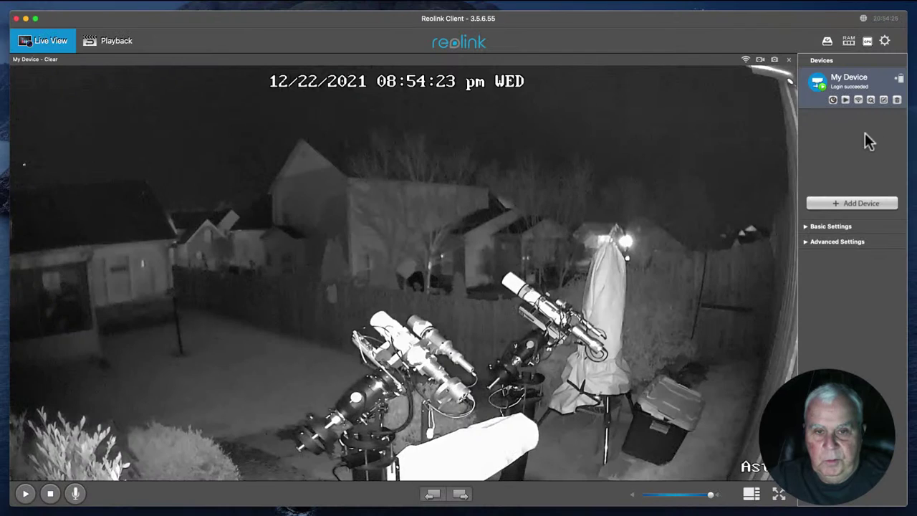
pyautogui.click(833, 100)
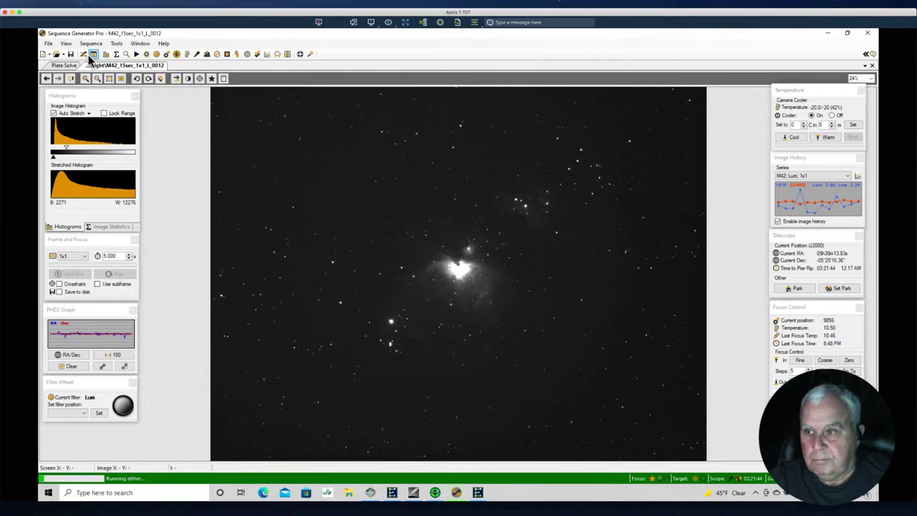
# - On the Astro 1 70T machine, show the M42 sequence window and reposition it while reviewing the progress of its LRGB events
pyautogui.click(84, 56)
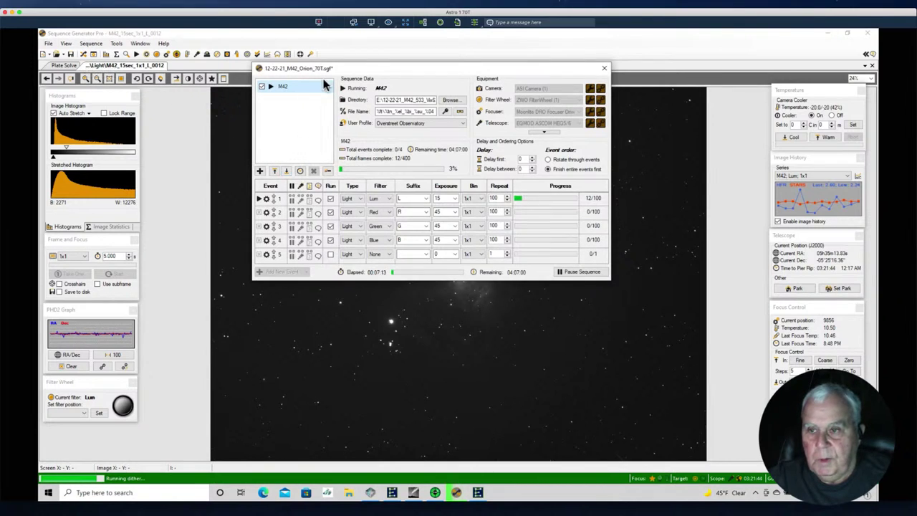
pyautogui.moveTo(348, 70); pyautogui.dragTo(393, 120)
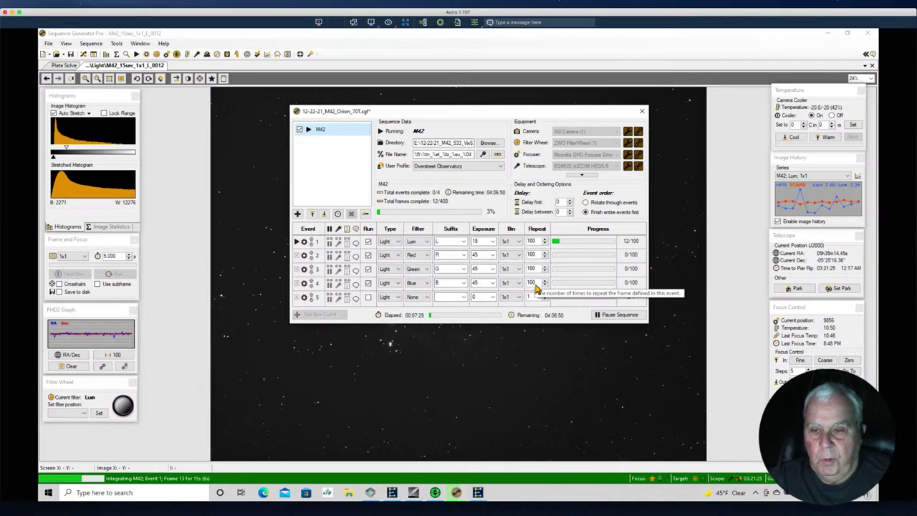
pyautogui.moveTo(472, 113); pyautogui.dragTo(476, 103)
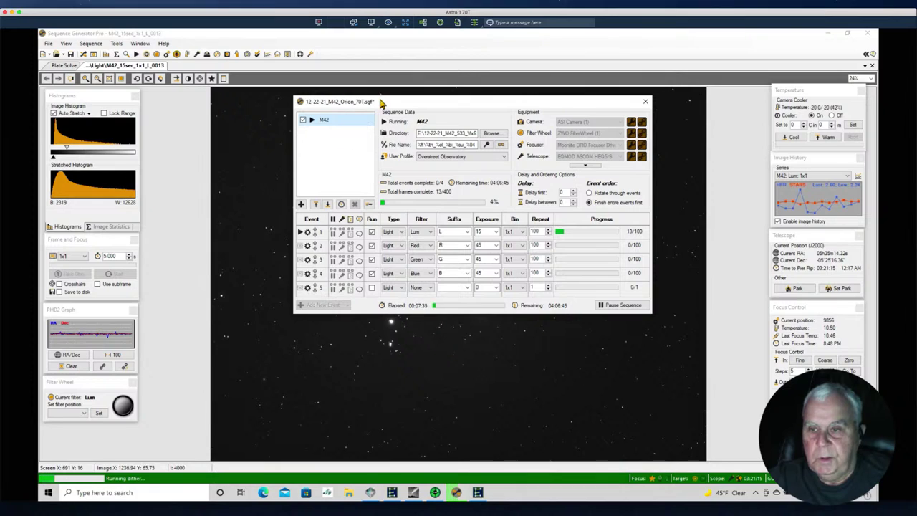
pyautogui.moveTo(384, 99); pyautogui.dragTo(379, 79)
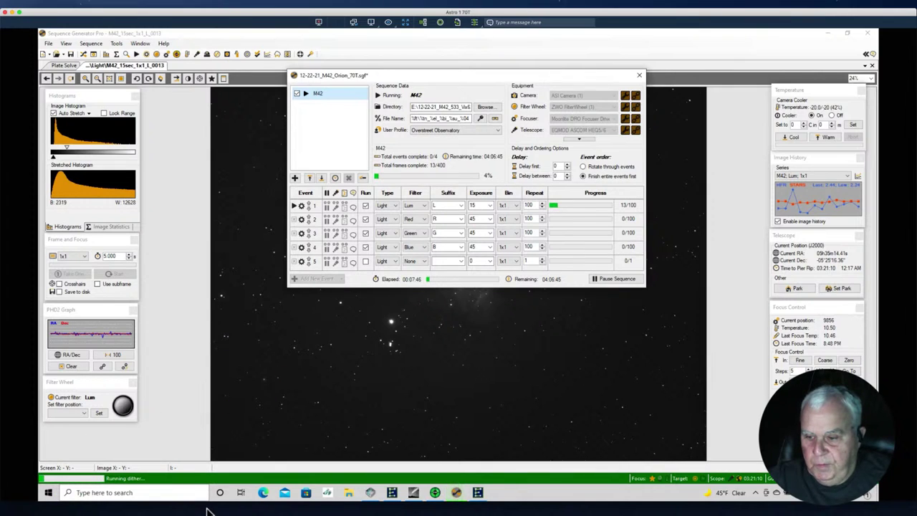
# - Switch to SkySafari and set the sky chart's time to 1:00 AM on December 22, 2021
pyautogui.press('super+Tab')
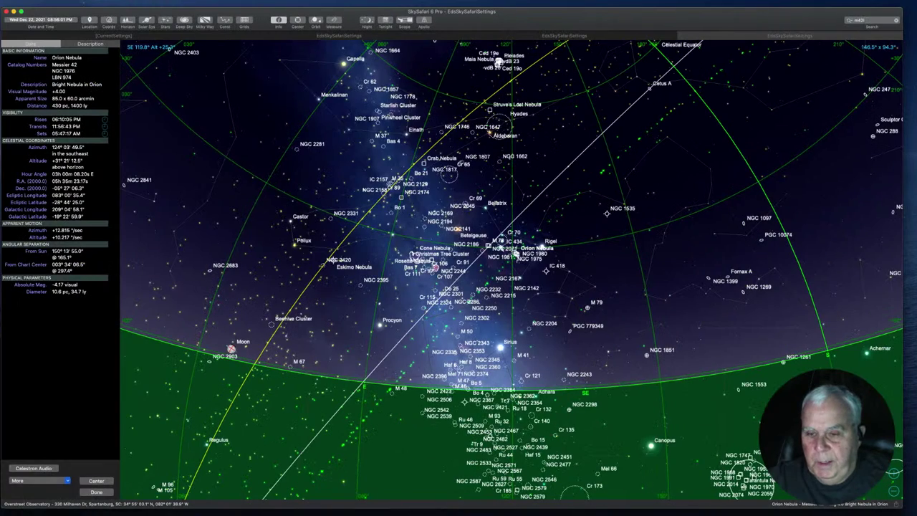
pyautogui.moveTo(427, 237); pyautogui.dragTo(421, 165)
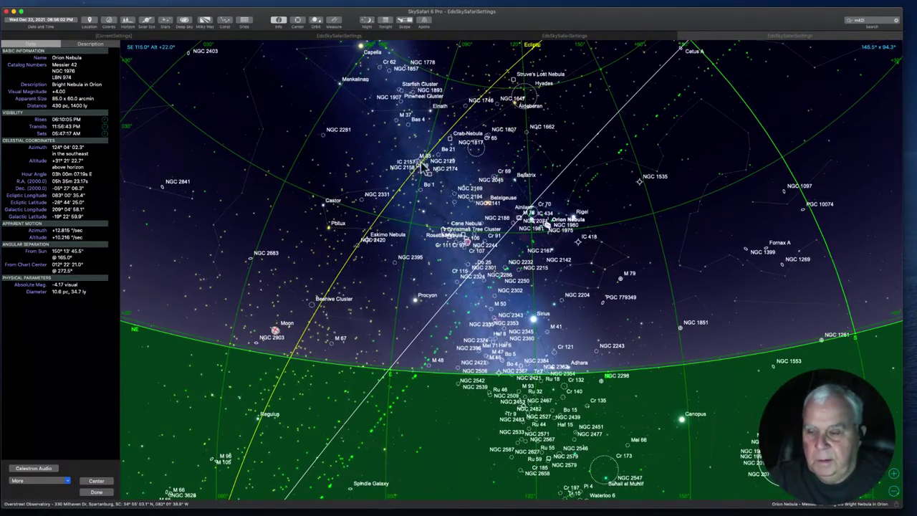
pyautogui.click(56, 24)
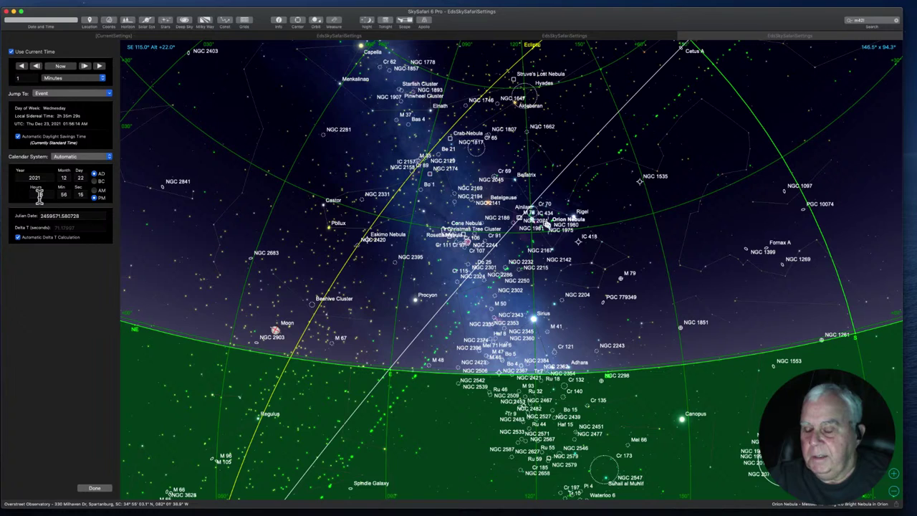
pyautogui.click(41, 195)
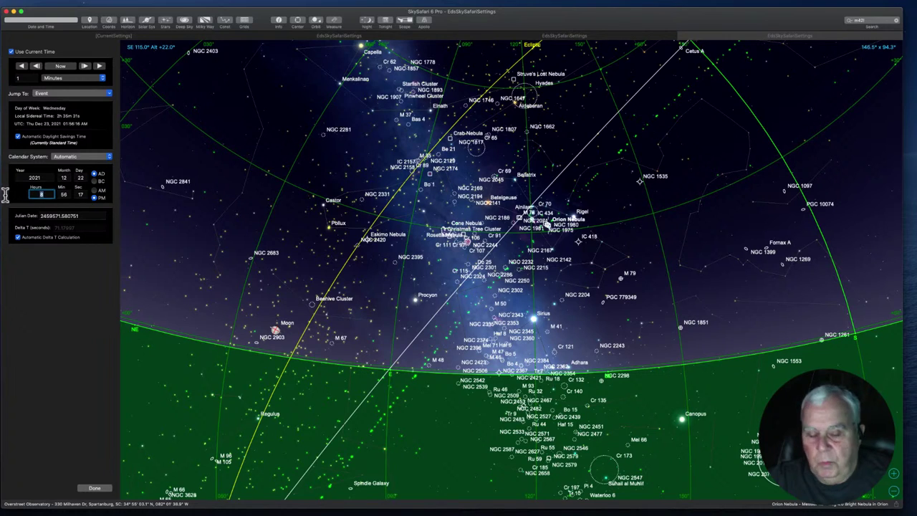
pyautogui.write('1')
pyautogui.click(66, 193)
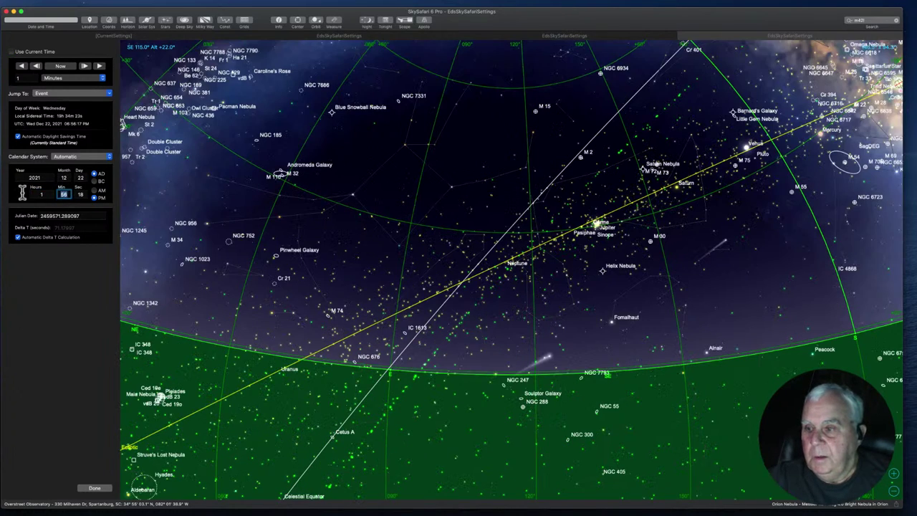
pyautogui.write('0')
pyautogui.press('Return')
pyautogui.click(93, 191)
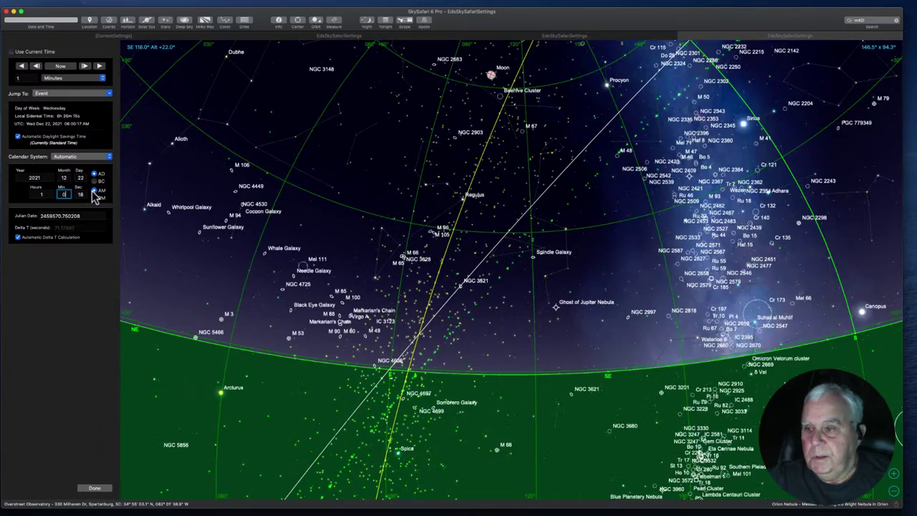
# - Examine where the Orion Nebula sits relative to the meridian on the 1:00 AM sky chart
pyautogui.moveTo(414, 165); pyautogui.dragTo(239, 177)
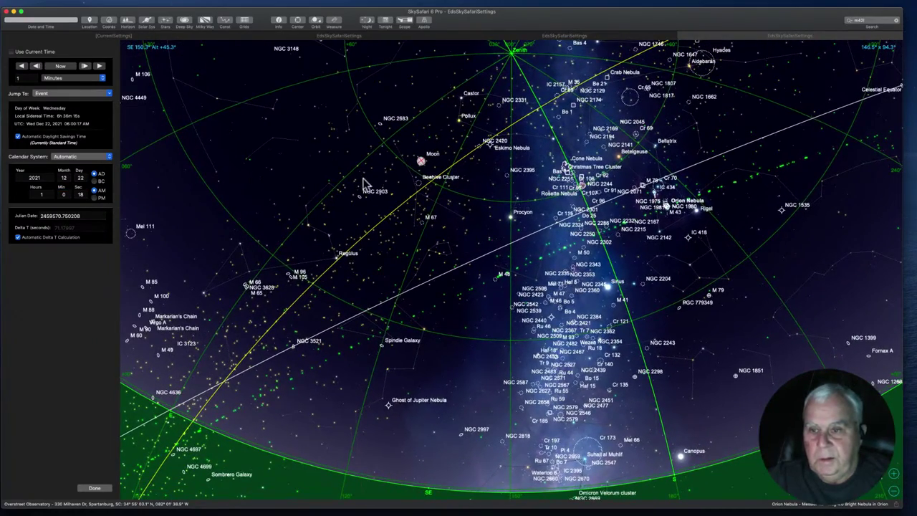
pyautogui.moveTo(420, 163); pyautogui.dragTo(559, 236)
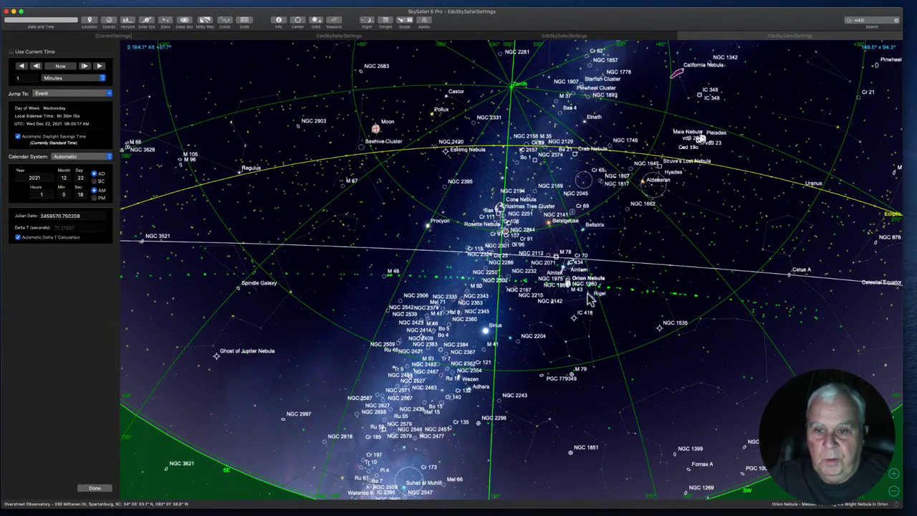
pyautogui.moveTo(567, 299); pyautogui.dragTo(532, 289)
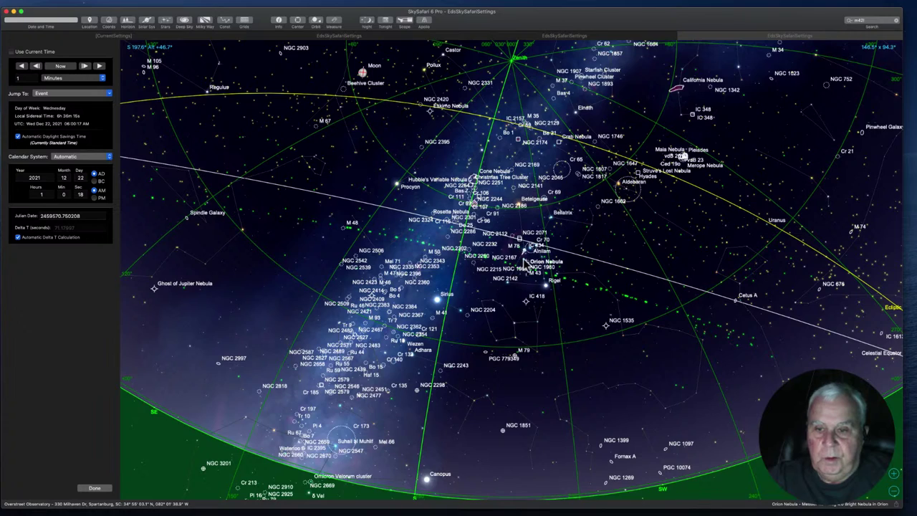
pyautogui.moveTo(482, 275); pyautogui.dragTo(518, 266)
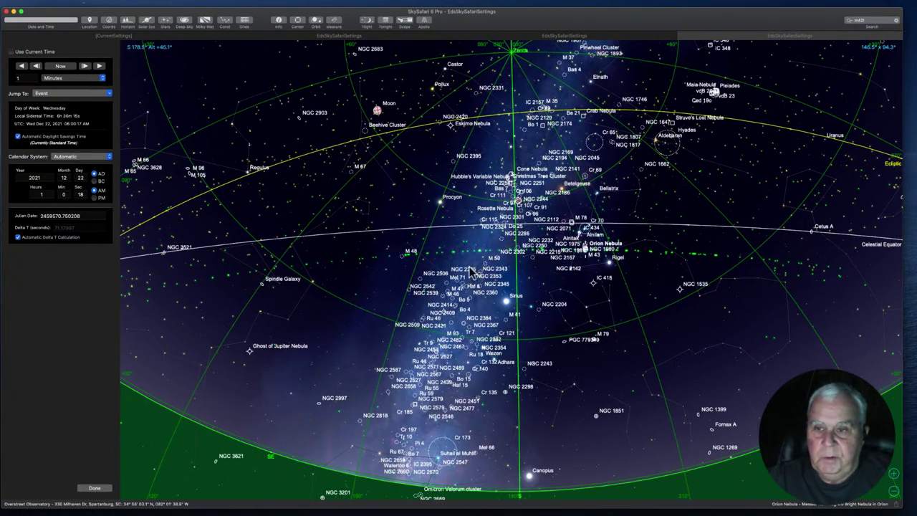
pyautogui.moveTo(443, 269); pyautogui.dragTo(364, 266)
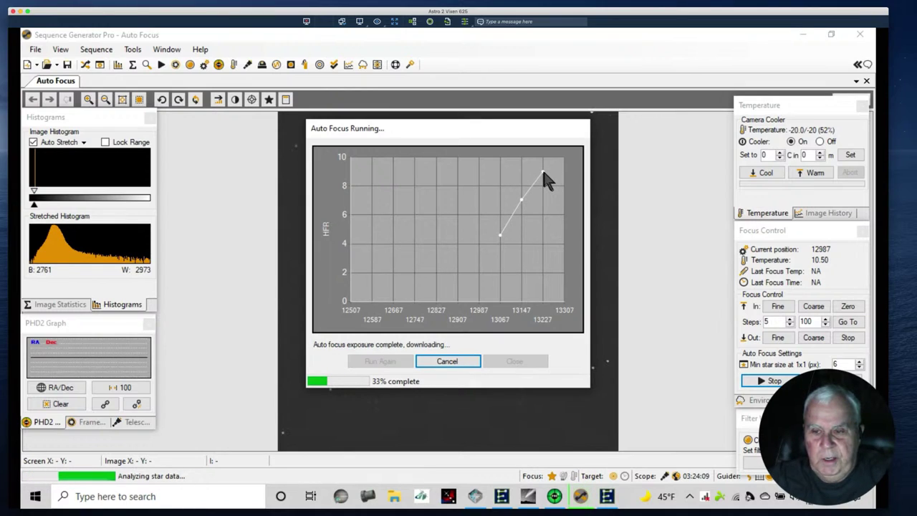
# - On the Astro 2 Vixen machine, reposition the auto focus graph while reviewing its curve, and close it once the run completes
pyautogui.moveTo(451, 130); pyautogui.dragTo(569, 105)
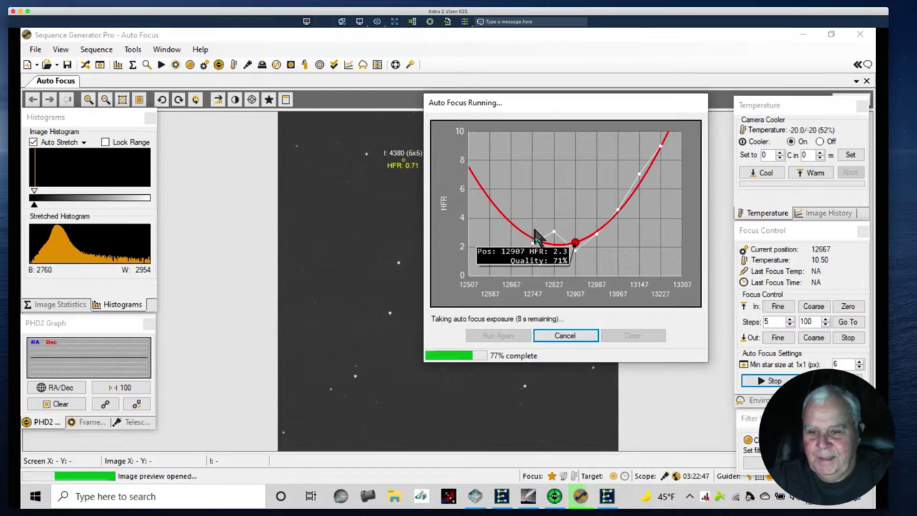
pyautogui.moveTo(521, 99); pyautogui.dragTo(669, 111)
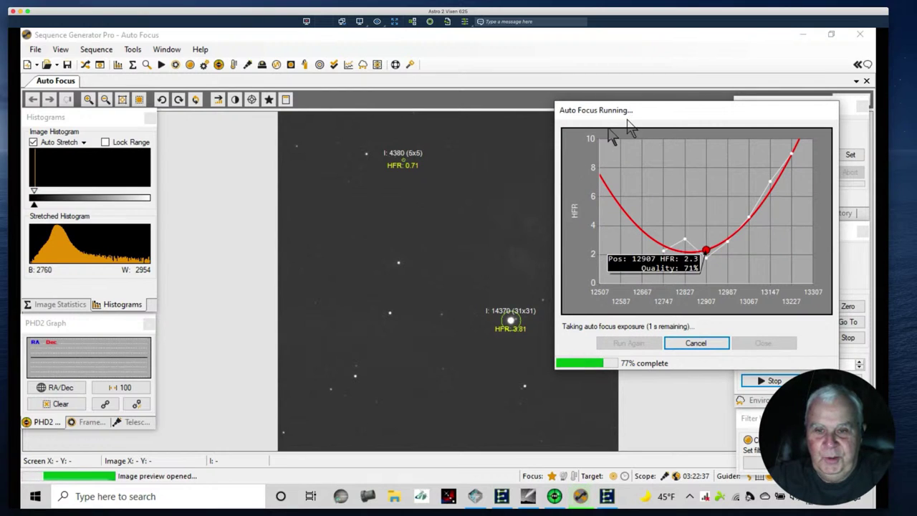
pyautogui.moveTo(653, 110); pyautogui.dragTo(515, 76)
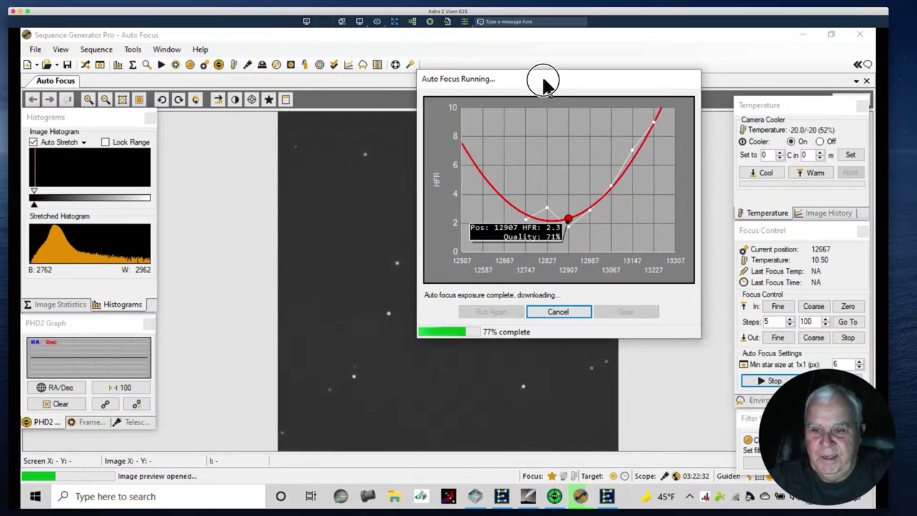
pyautogui.moveTo(542, 82); pyautogui.dragTo(530, 81)
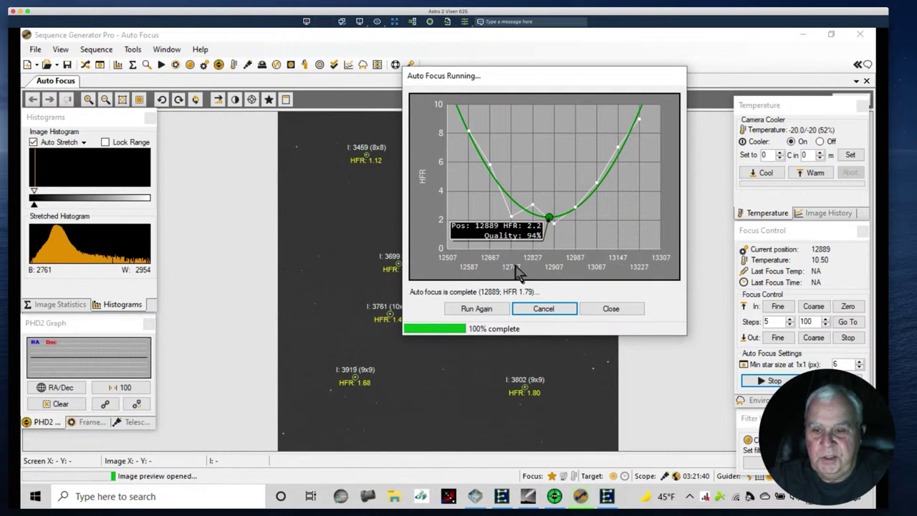
pyautogui.click(614, 307)
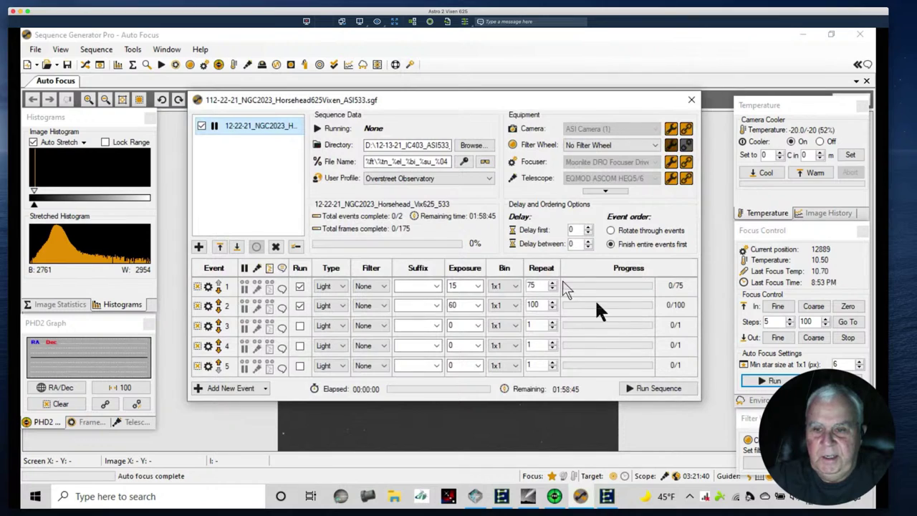
# - Review and accept the Horsehead target settings with slew and center on location, and run the sequence
pyautogui.click(295, 127)
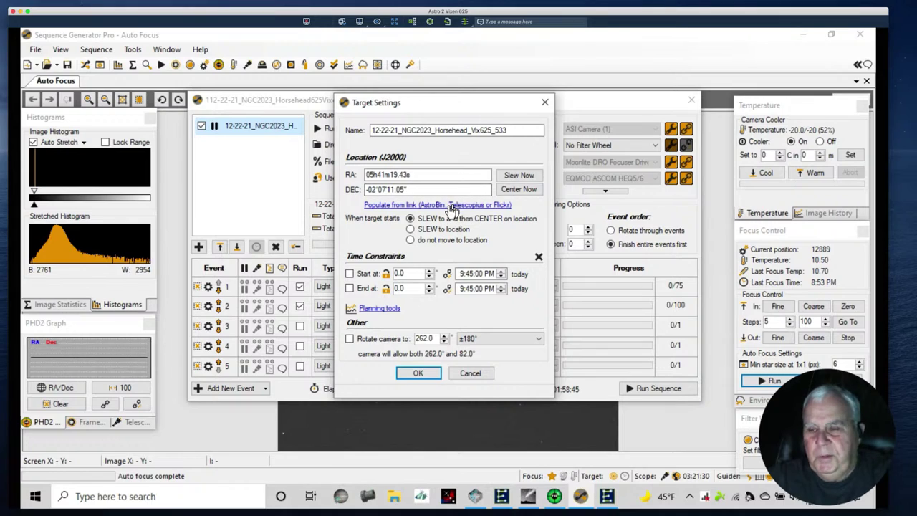
pyautogui.click(419, 374)
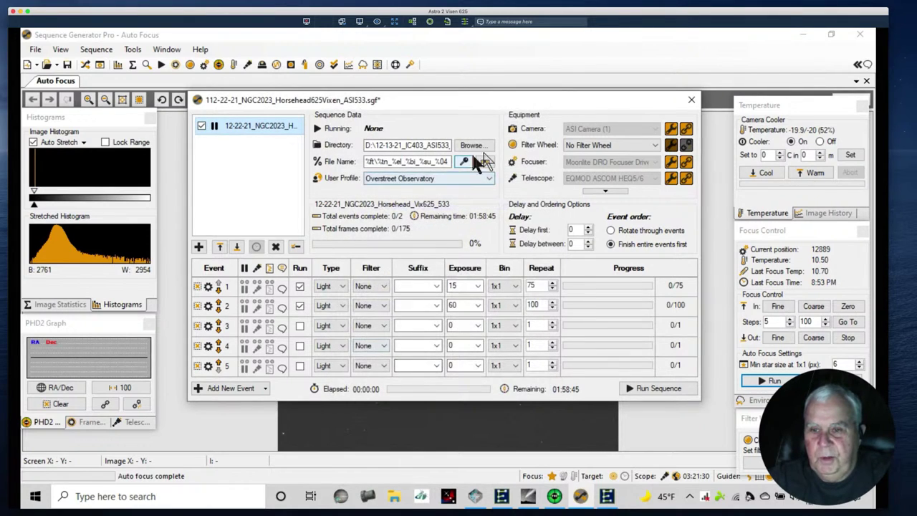
pyautogui.click(643, 389)
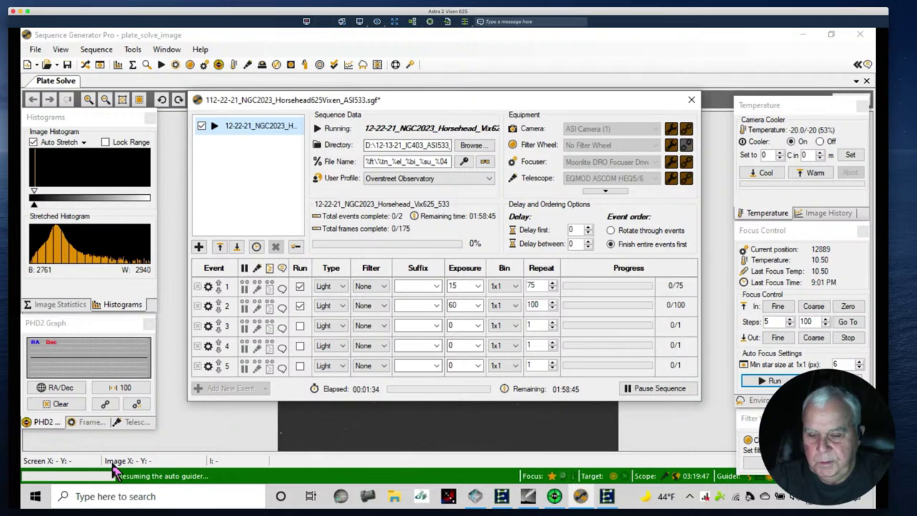
# - Switch to PHD2 Guiding, clear the guiding history graph, and set the guide camera exposure to 1.0 s
pyautogui.click(555, 496)
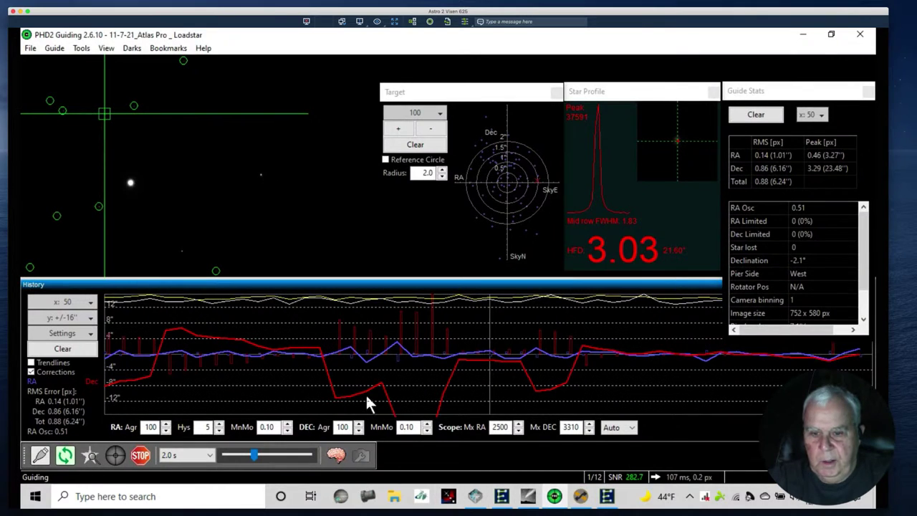
pyautogui.click(63, 349)
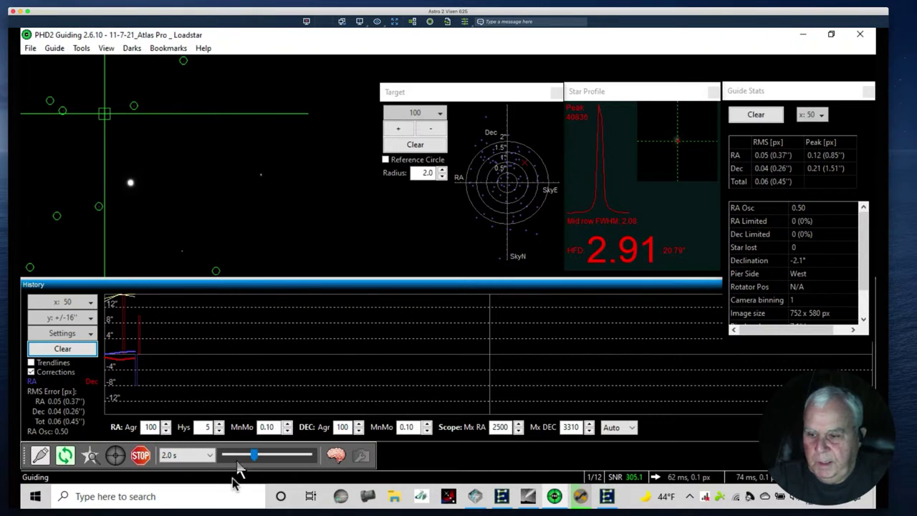
pyautogui.click(206, 459)
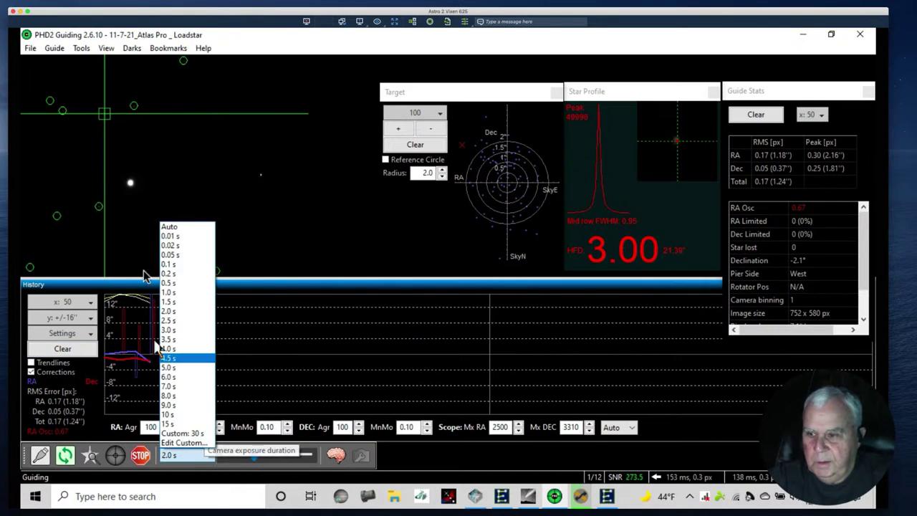
pyautogui.click(165, 292)
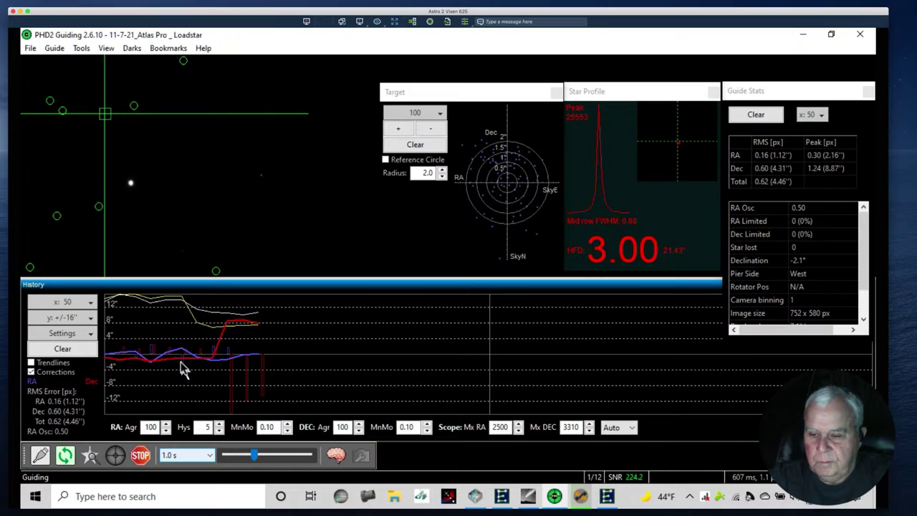
pyautogui.click(253, 297)
pyautogui.click(156, 319)
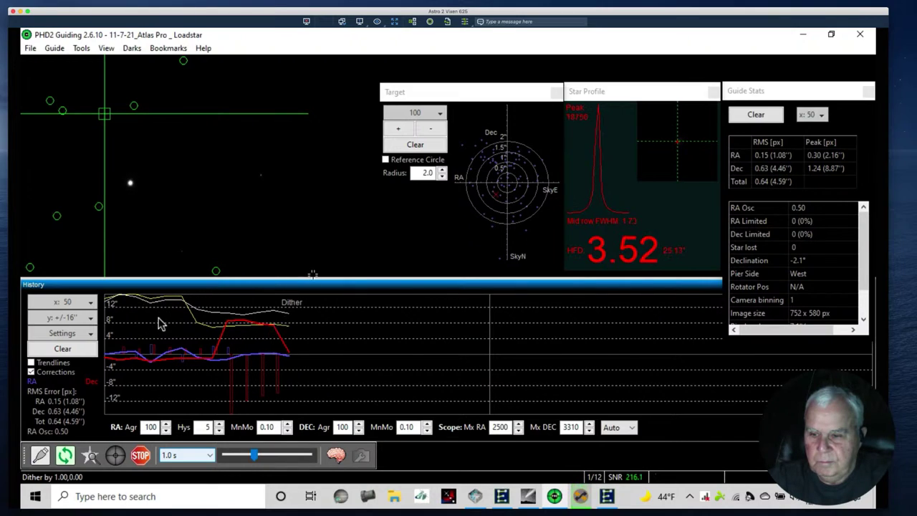
pyautogui.click(172, 320)
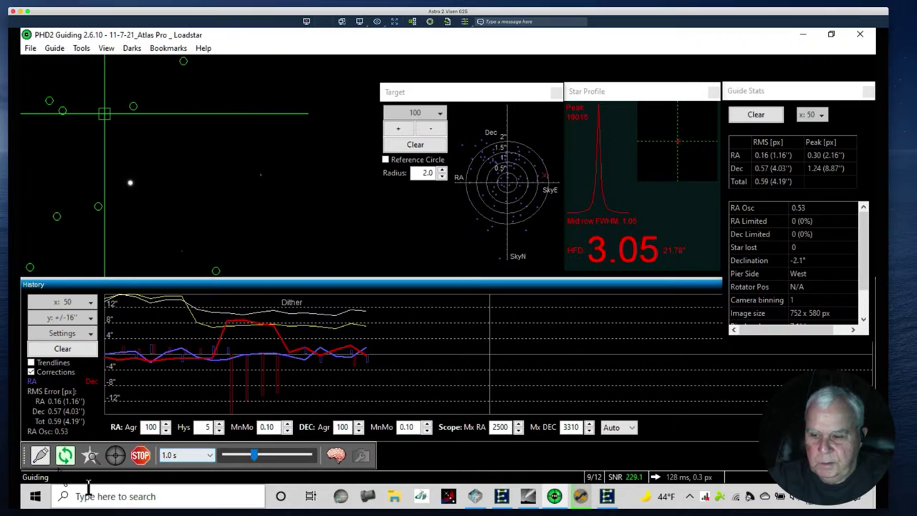
# - Clear the guiding history, the target plot, and the guide statistics to restart guiding measurements
pyautogui.click(63, 348)
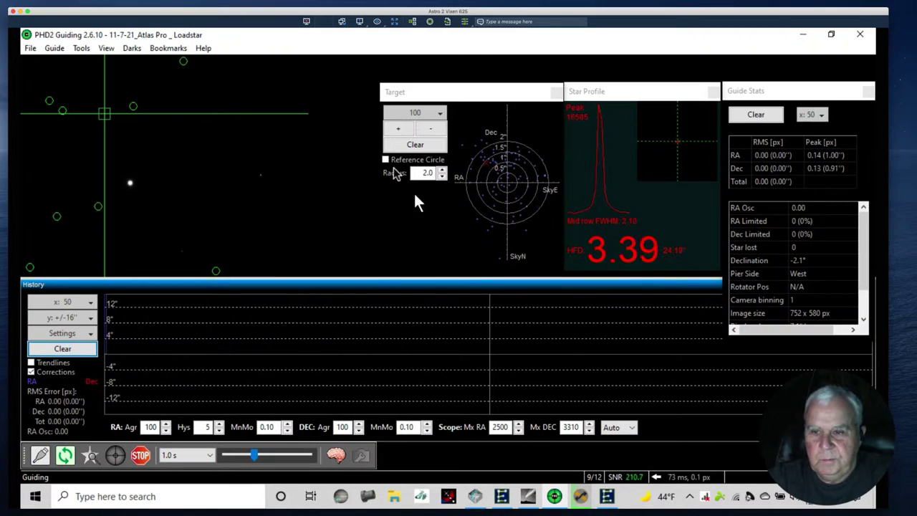
pyautogui.click(405, 145)
pyautogui.click(747, 116)
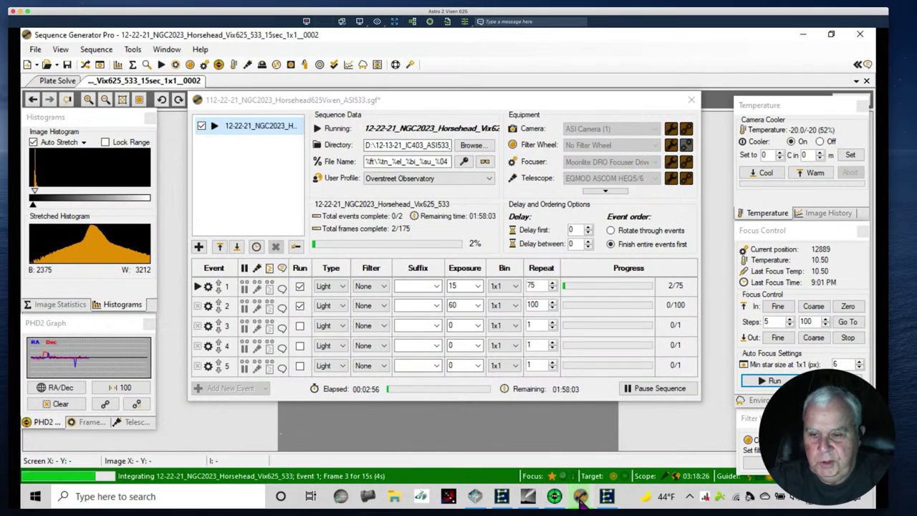
# - In Sequence Generator Pro, compare medium, high and low auto stretch on the latest Horsehead frame, and bring back the sequence window
pyautogui.click(580, 496)
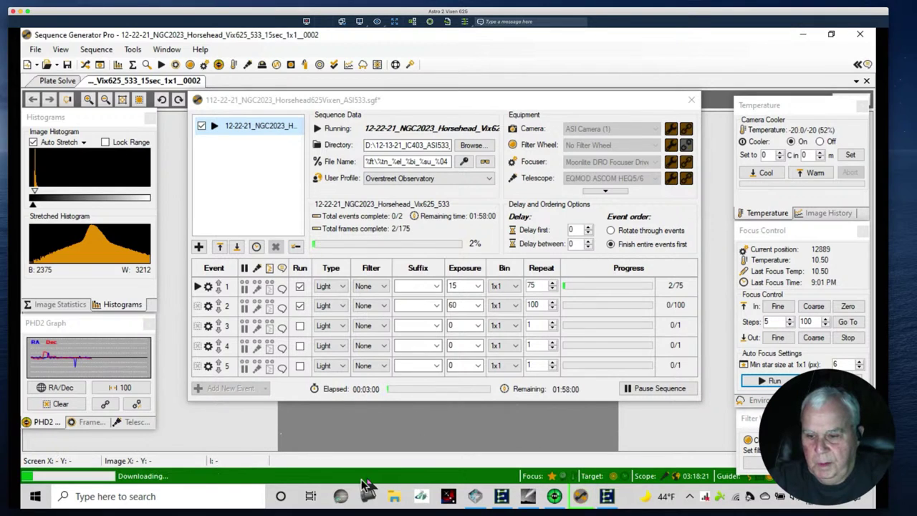
pyautogui.click(84, 64)
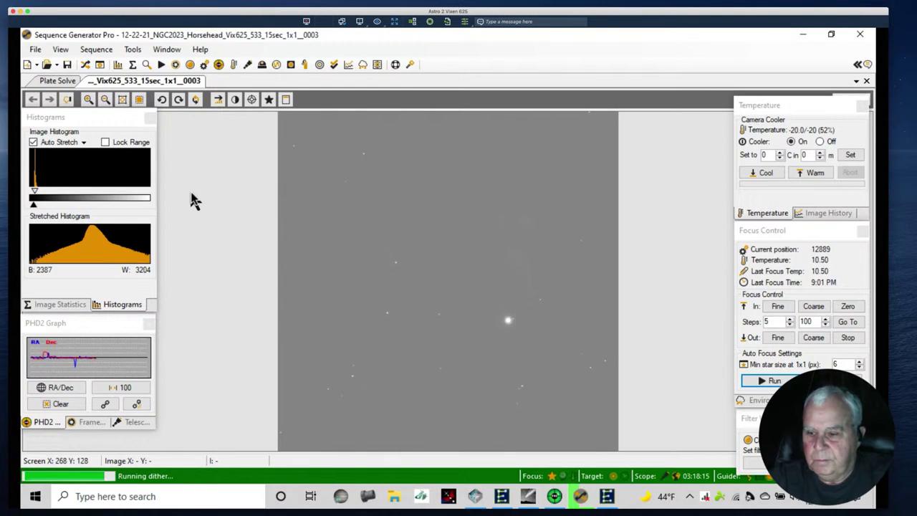
pyautogui.rightClick(406, 241)
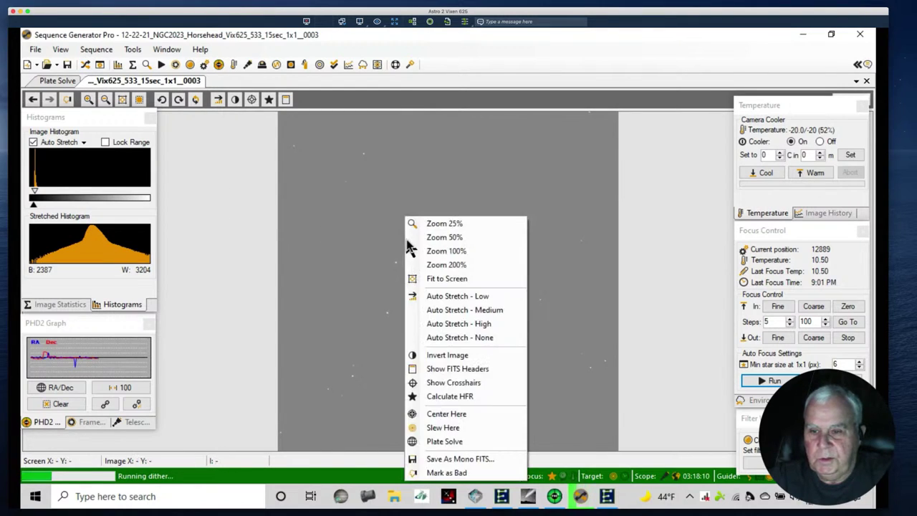
pyautogui.click(432, 311)
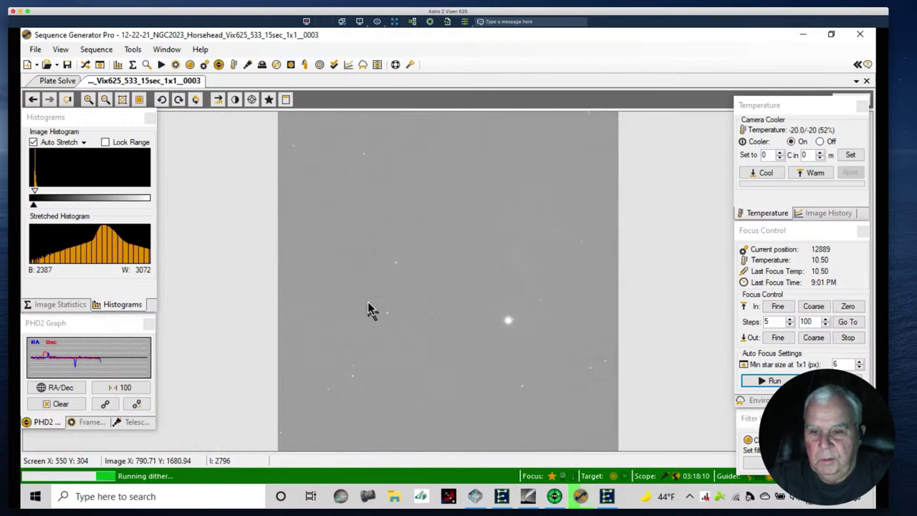
pyautogui.rightClick(367, 299)
pyautogui.click(409, 326)
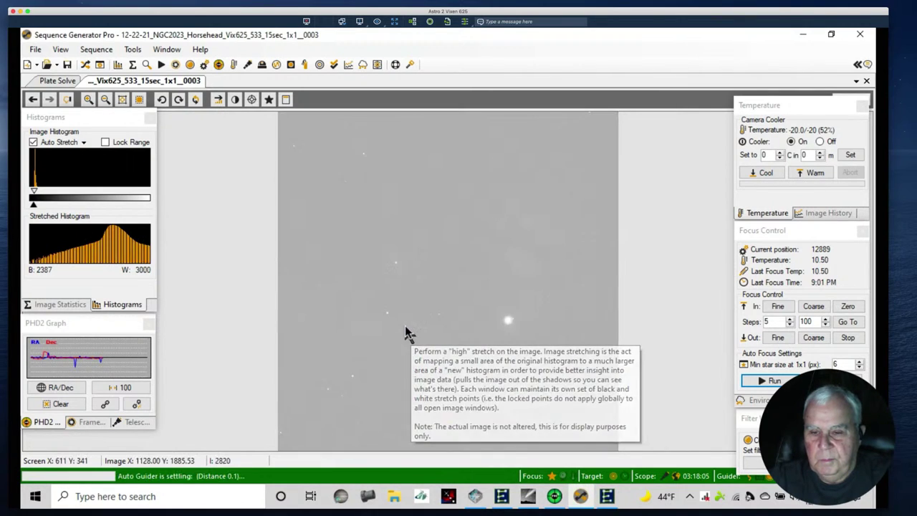
pyautogui.rightClick(363, 265)
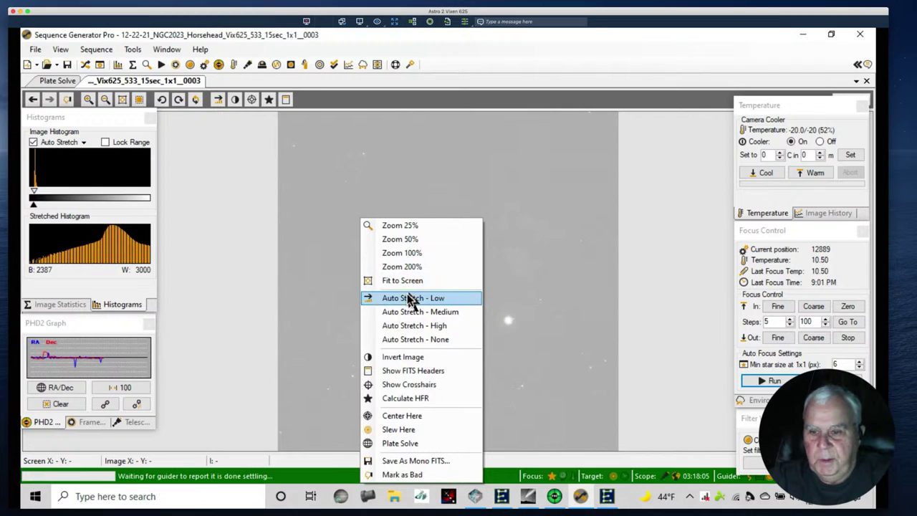
pyautogui.click(407, 296)
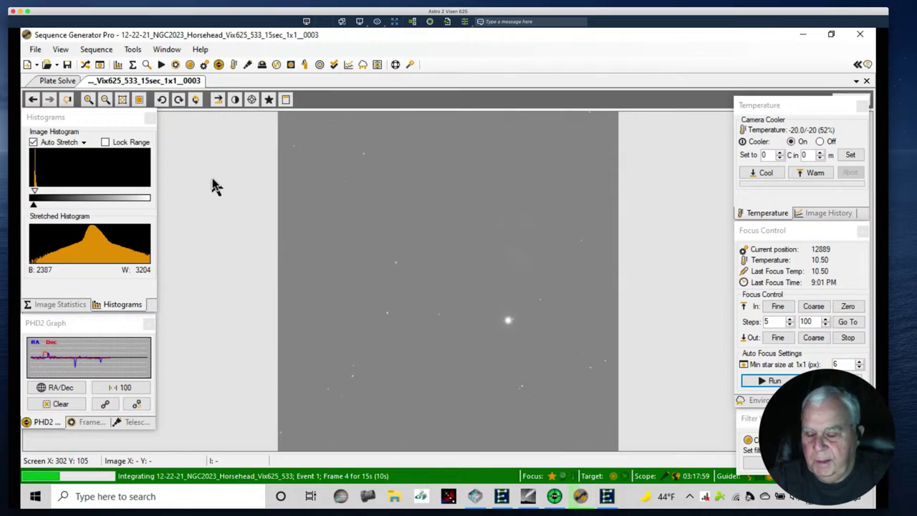
pyautogui.click(86, 64)
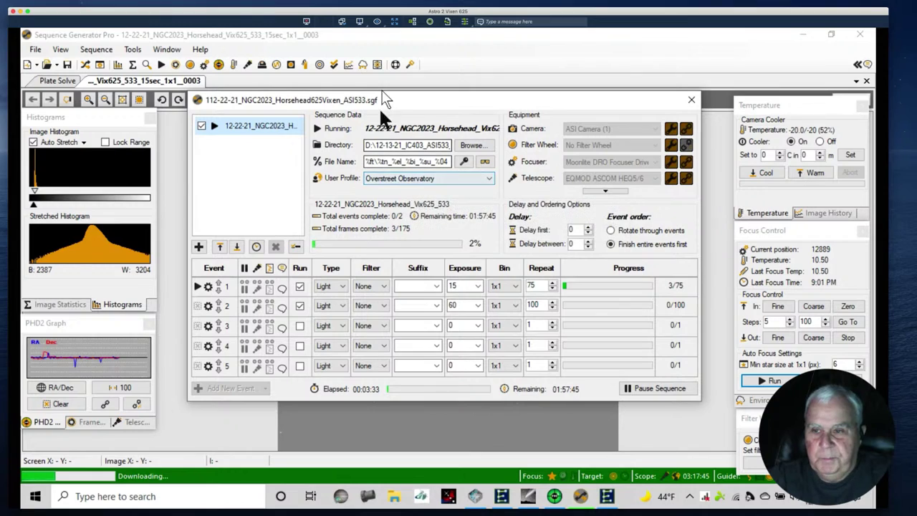
# - Set event 2 of the Horsehead sequence to an exposure of 120 seconds and 75 repeats
pyautogui.click(456, 307)
pyautogui.press('BackSpace')
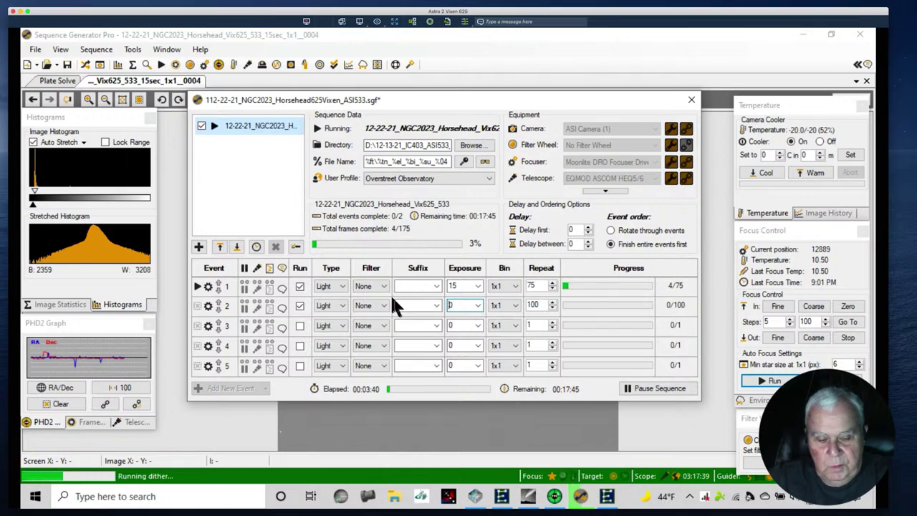
pyautogui.write('12')
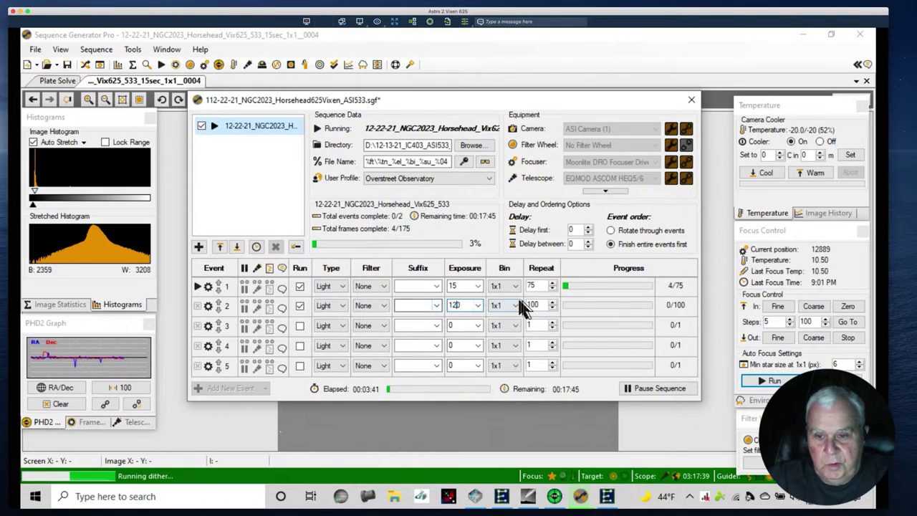
pyautogui.click(536, 304)
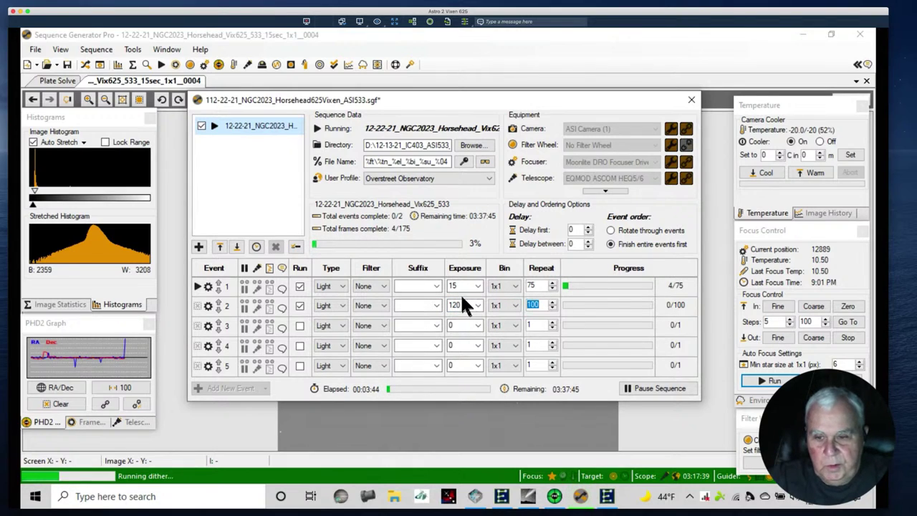
pyautogui.write('50')
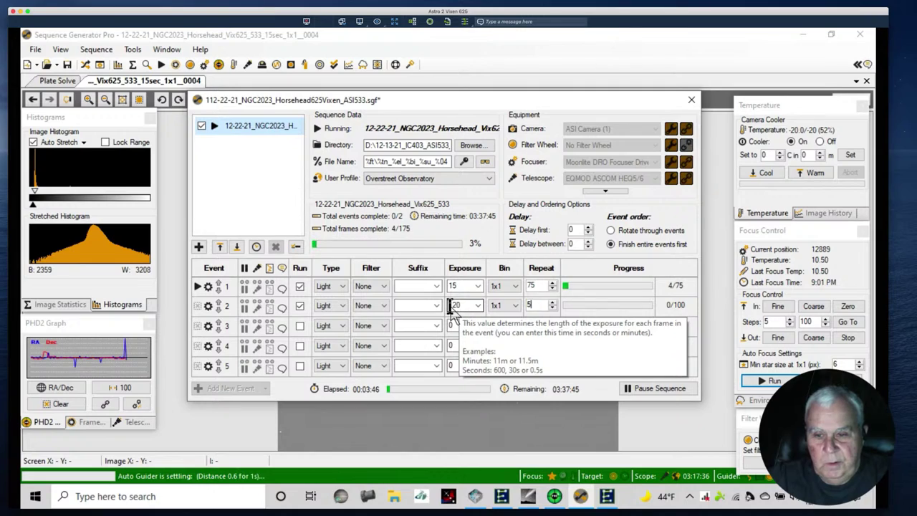
pyautogui.click(384, 326)
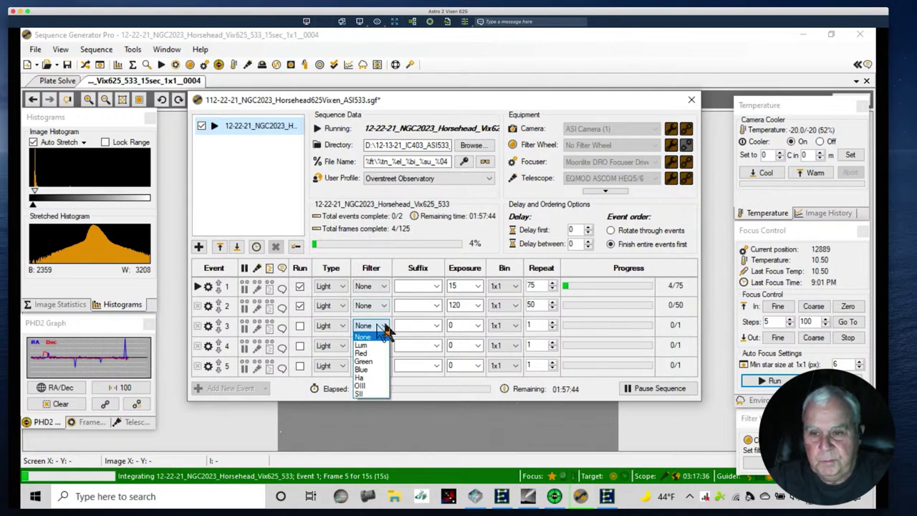
pyautogui.click(481, 290)
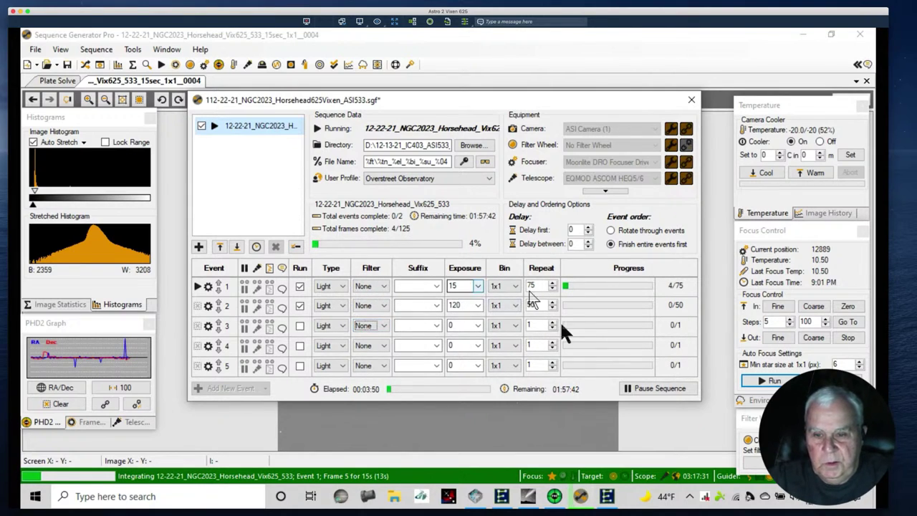
pyautogui.doubleClick(536, 306)
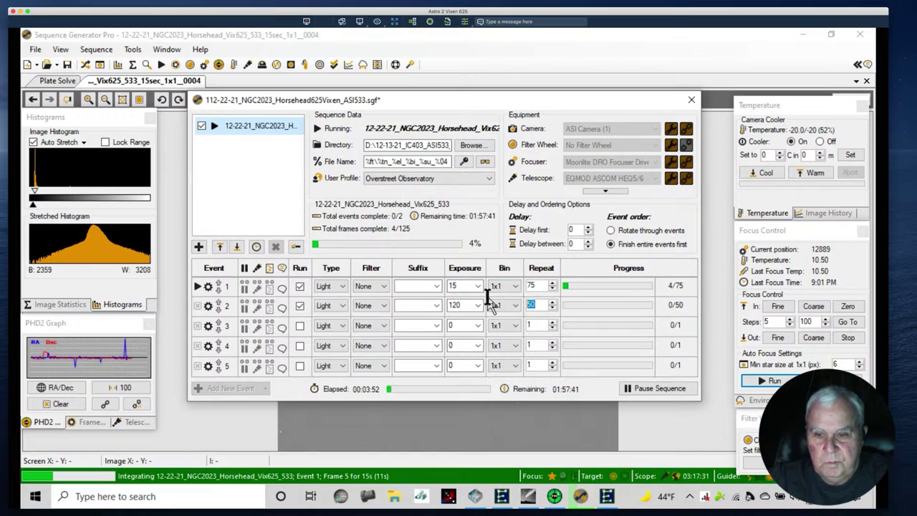
pyautogui.write('75')
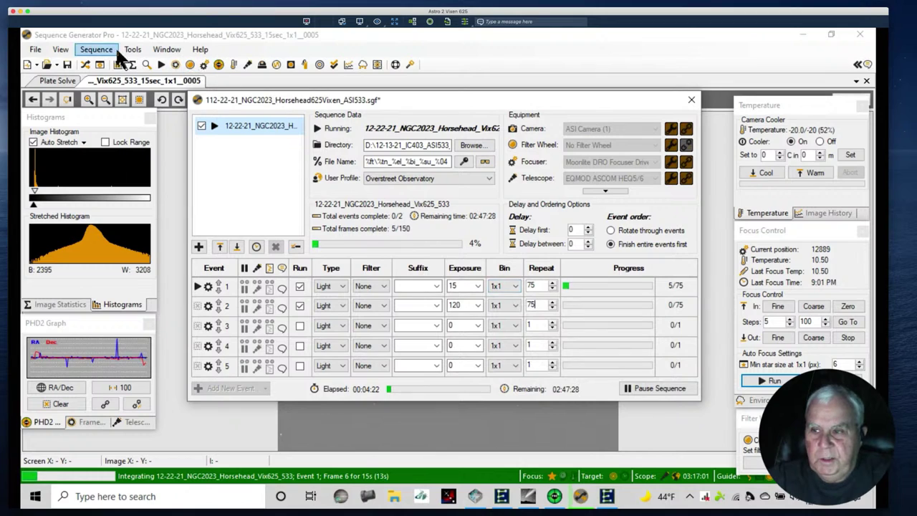
# - Hide the sequence window, compare high and medium auto stretch on the latest Horsehead frames, and show the sequence window again
pyautogui.click(100, 66)
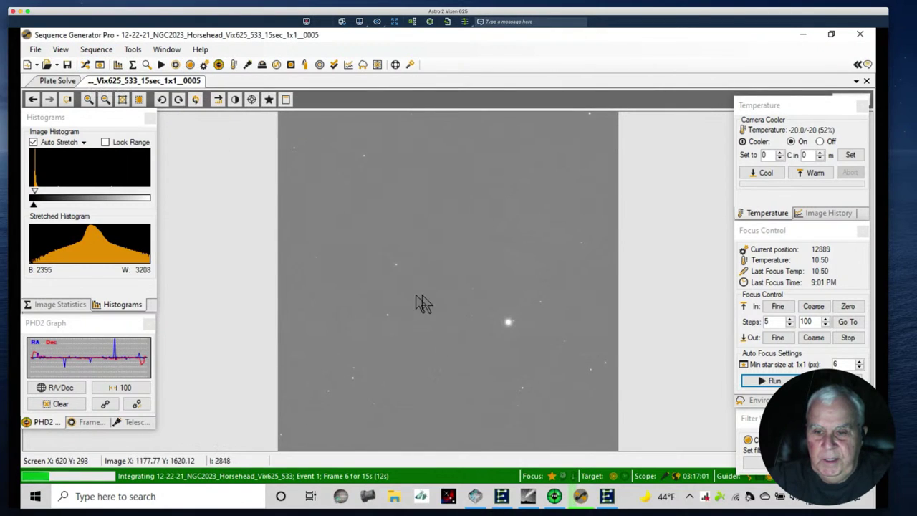
pyautogui.rightClick(466, 265)
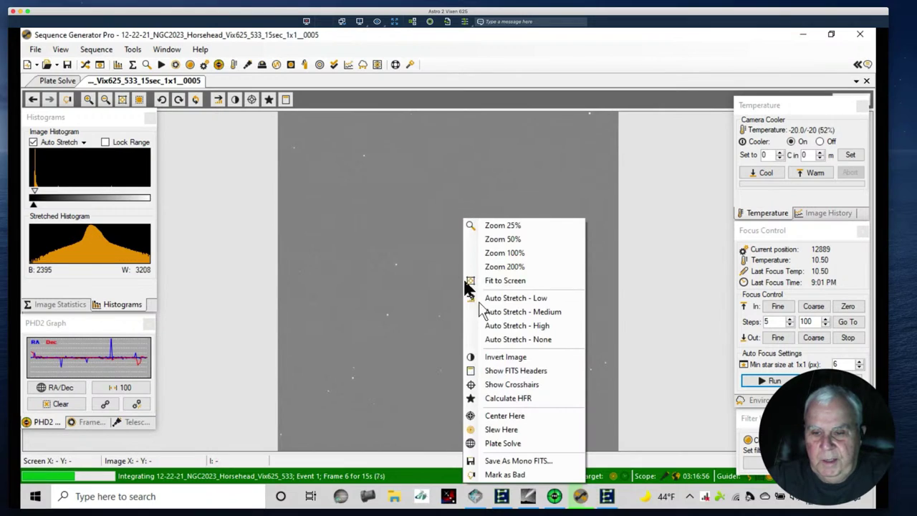
pyautogui.click(492, 326)
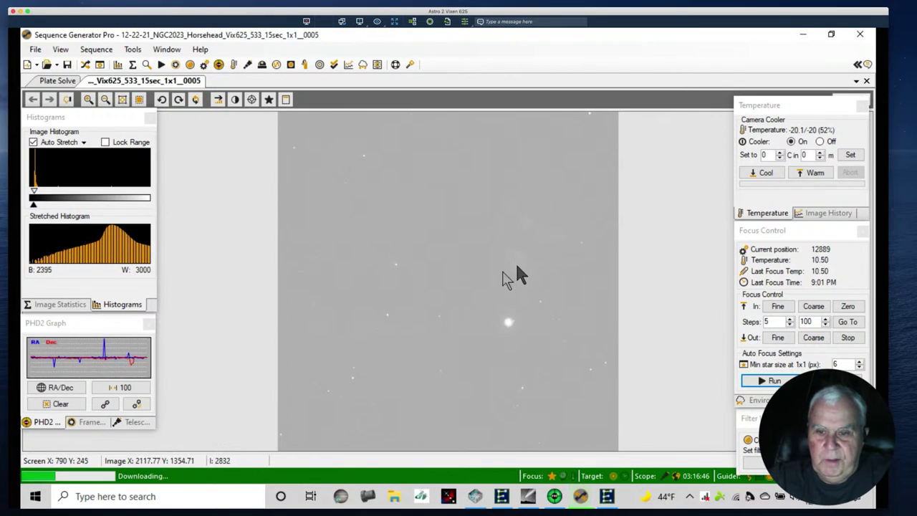
pyautogui.rightClick(416, 280)
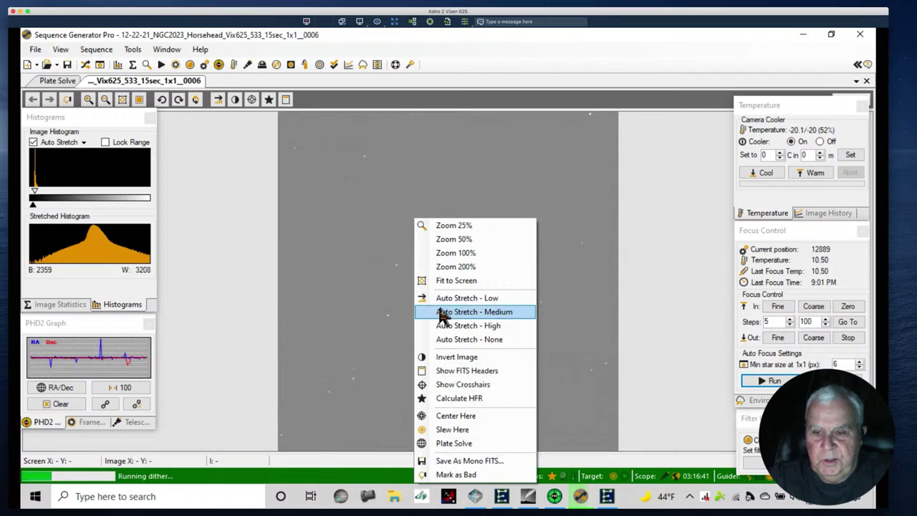
pyautogui.click(440, 309)
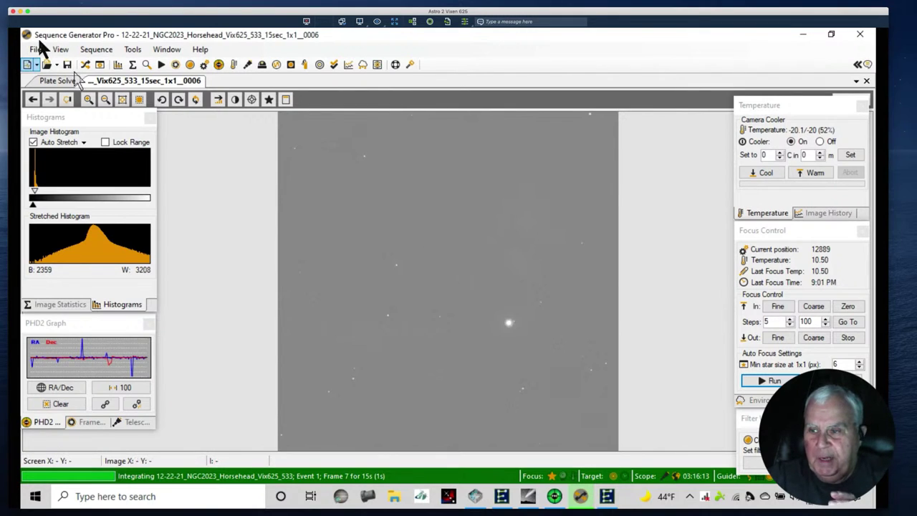
pyautogui.click(99, 65)
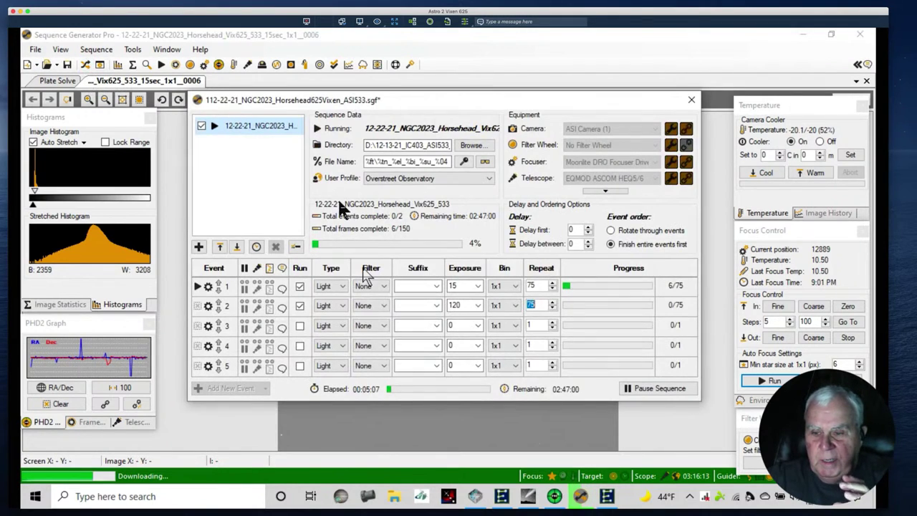
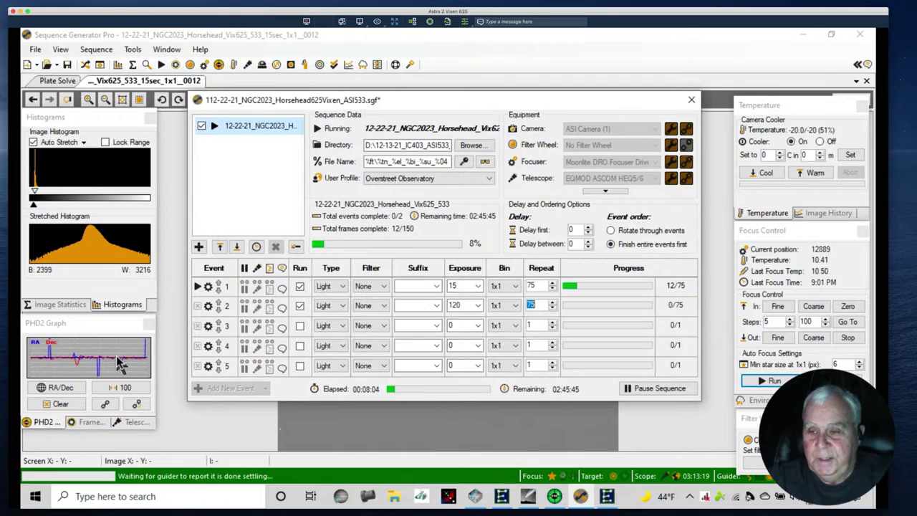
# - Switch to PHD2 Guiding to check the Vixen rig's guiding history and statistics, and return to Sequence Generator Pro
pyautogui.moveTo(252, 144)
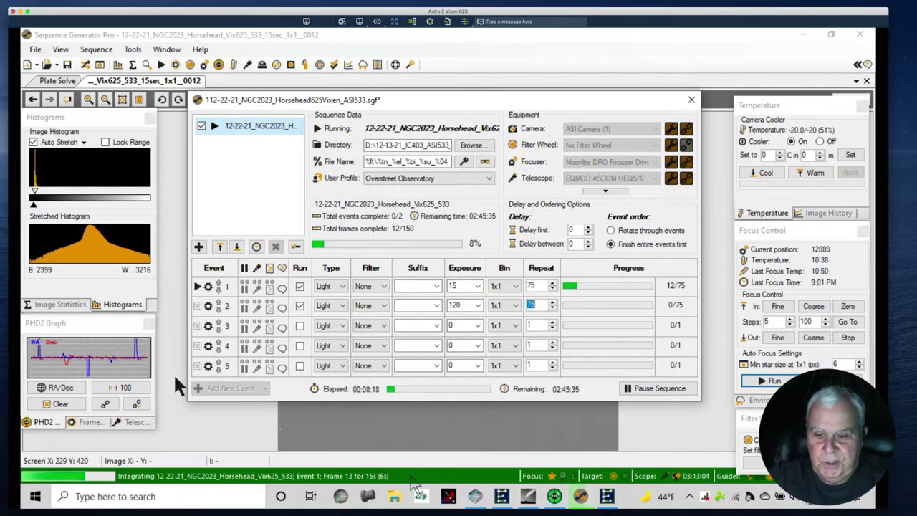
pyautogui.moveTo(564, 497)
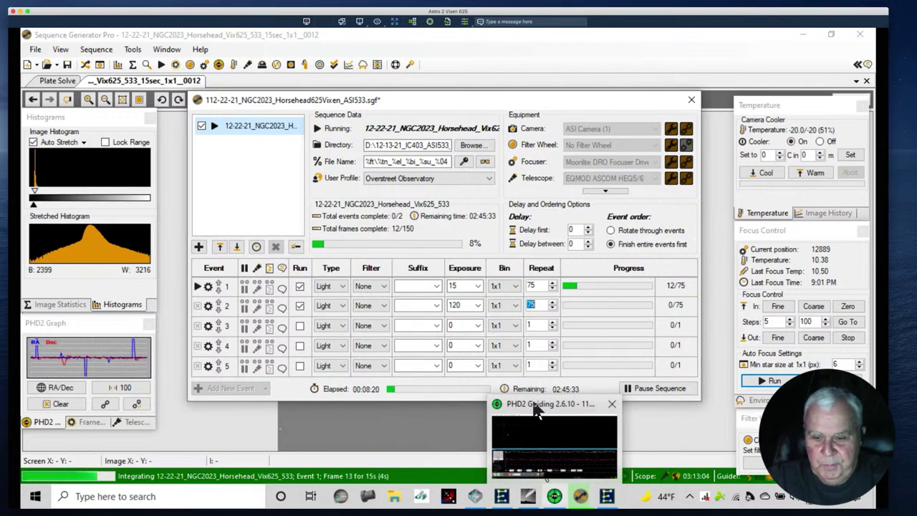
pyautogui.click(556, 497)
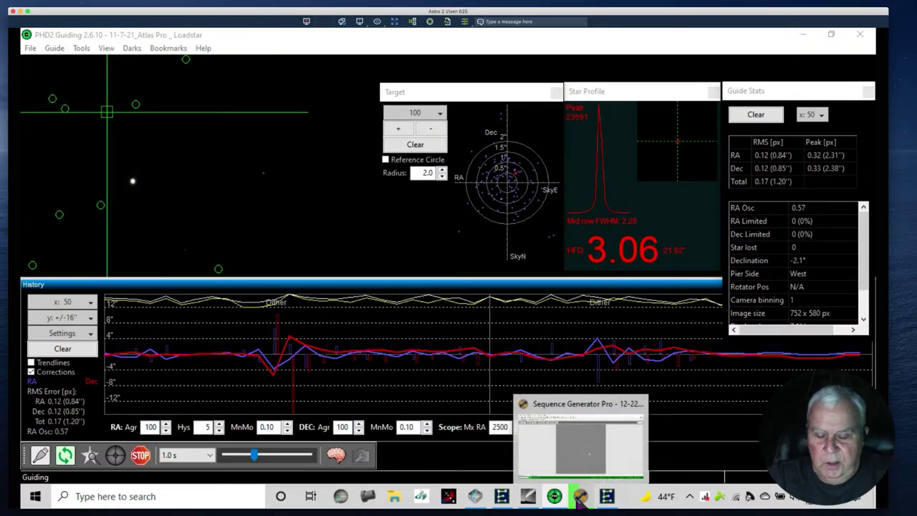
pyautogui.click(580, 497)
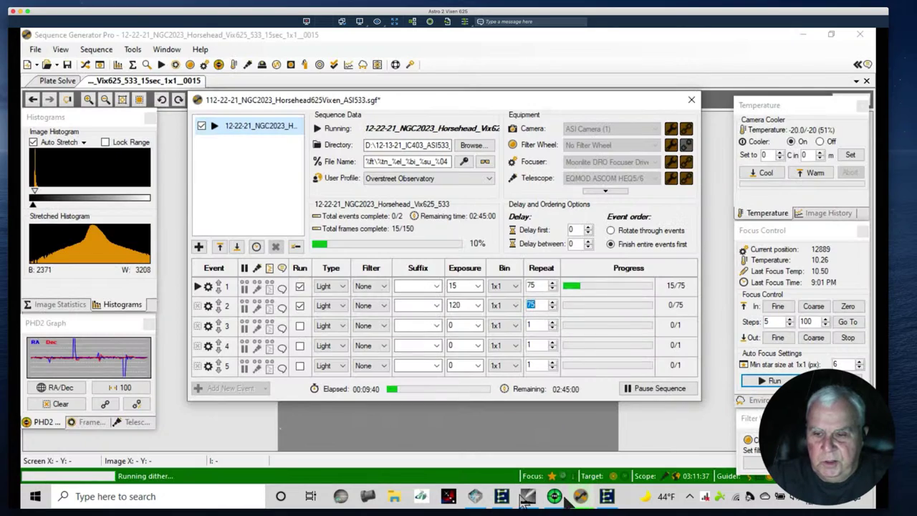
# - Inspect the latest Horsehead frame at 50% zoom with its image statistics, and fit the frame back to the screen
pyautogui.click(85, 64)
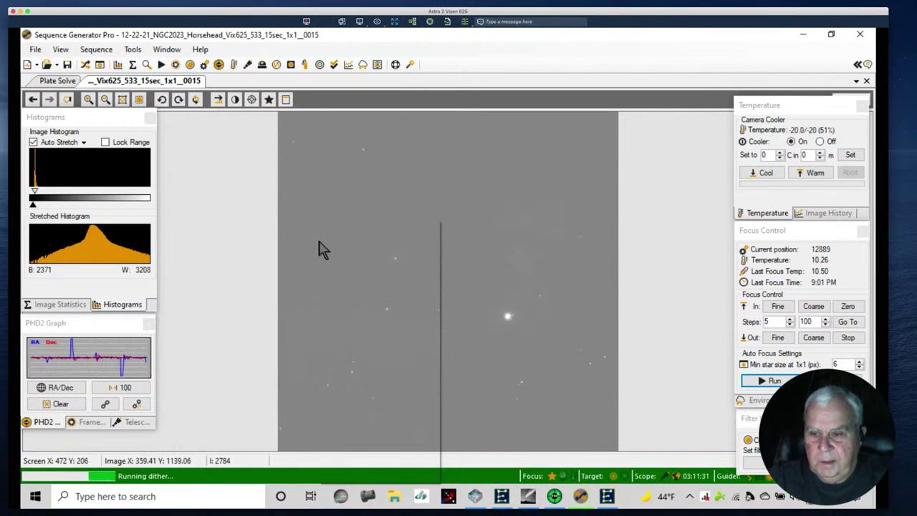
pyautogui.rightClick(322, 247)
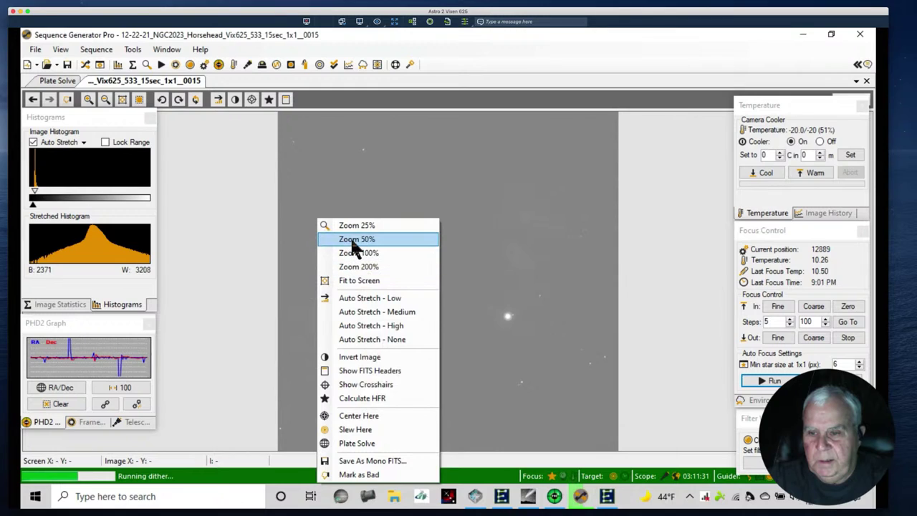
pyautogui.click(356, 252)
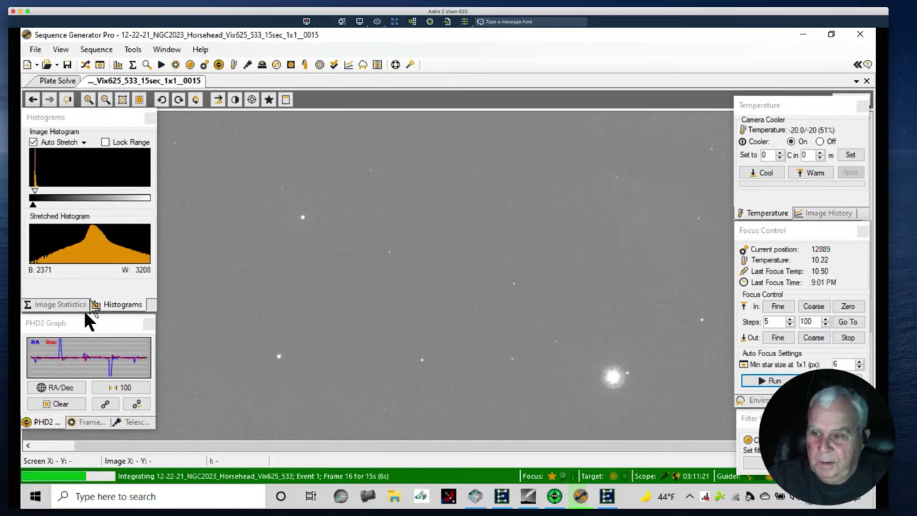
pyautogui.click(56, 307)
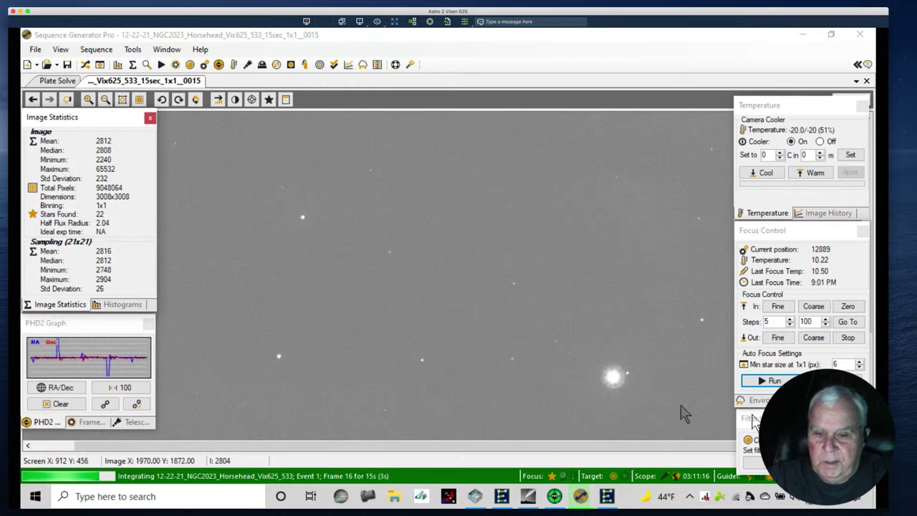
pyautogui.moveTo(613, 378); pyautogui.dragTo(612, 378)
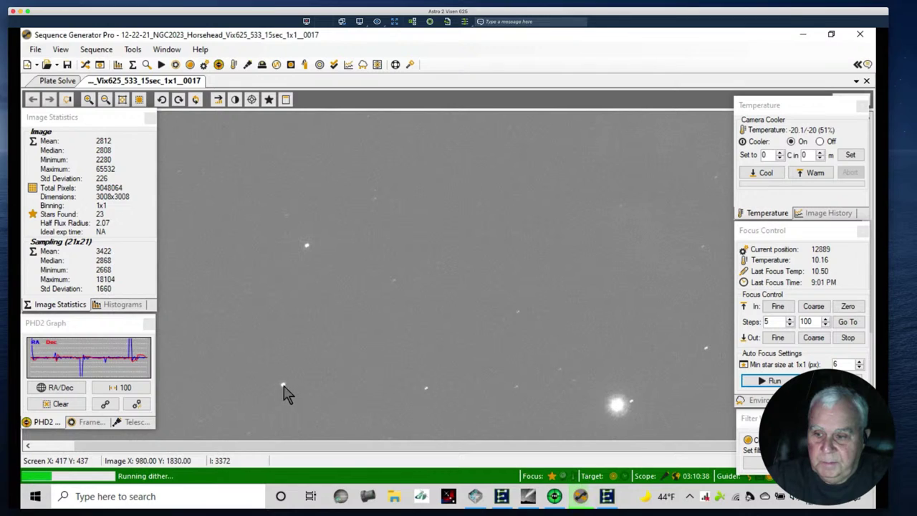
pyautogui.rightClick(432, 245)
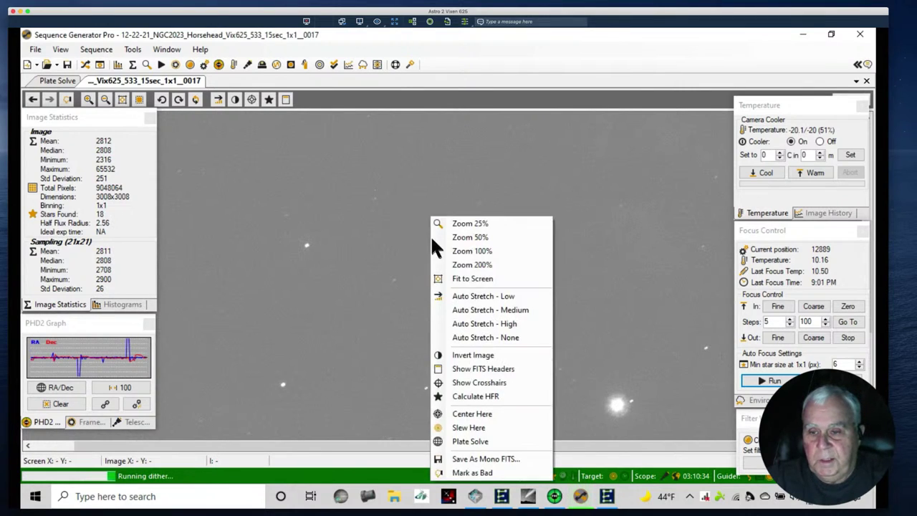
pyautogui.click(467, 279)
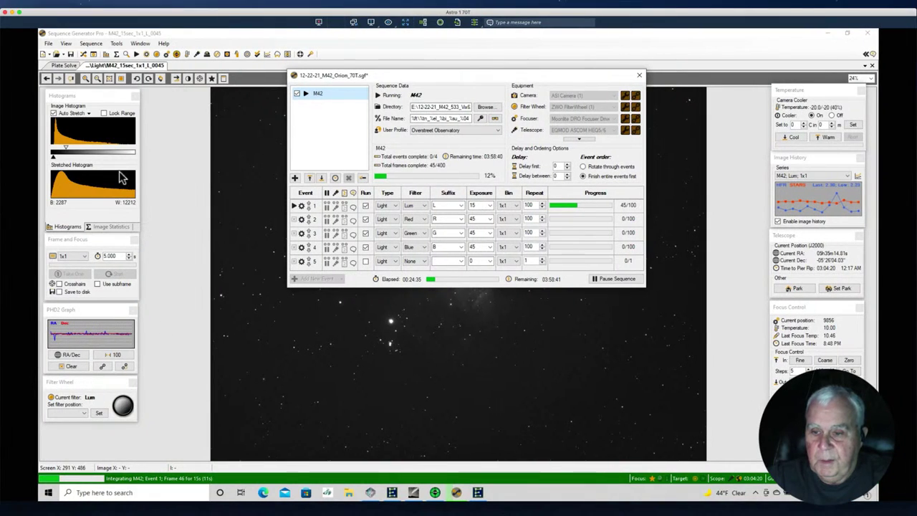
# - On the 70T rig, view the latest M42 frame without the sequence window, and switch to PHD2 Guiding to check its guiding
pyautogui.click(83, 54)
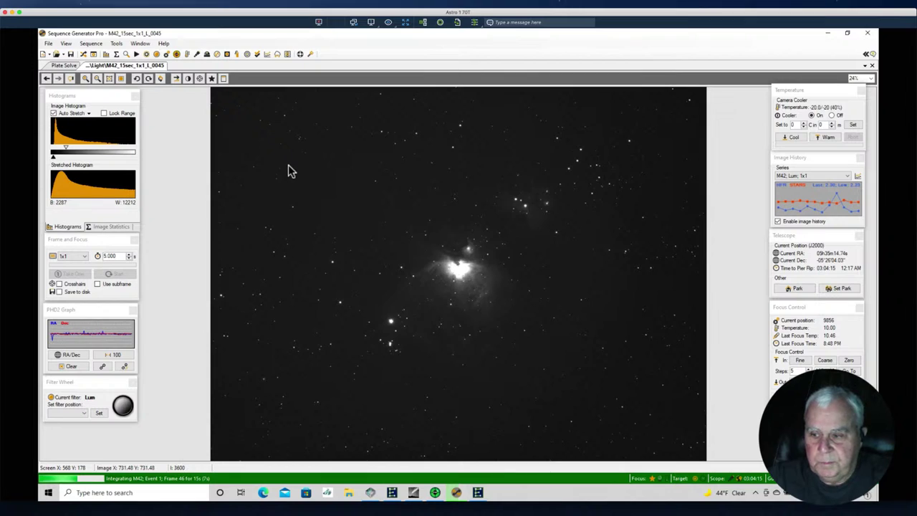
pyautogui.click(435, 493)
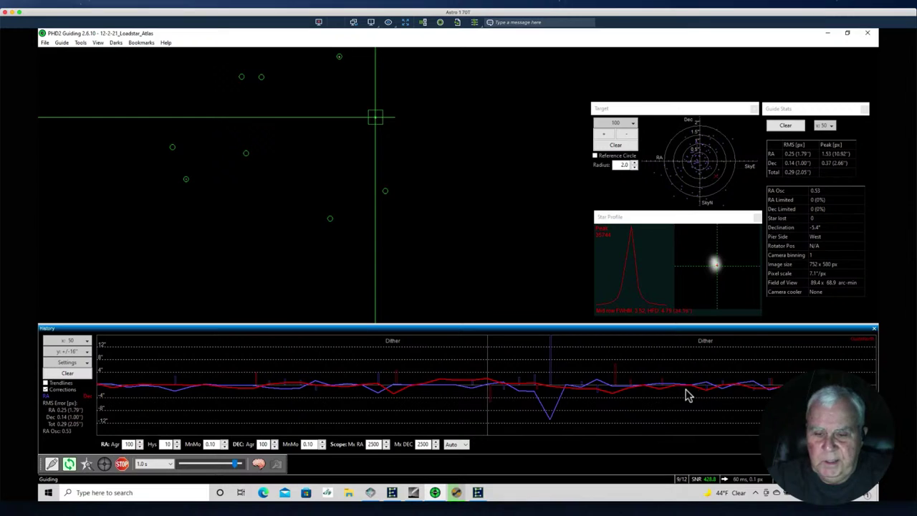
# - Switch to the 70T rig's Ultimate Powerbox and examine its environment graphs, returning to the power readings
pyautogui.click(368, 493)
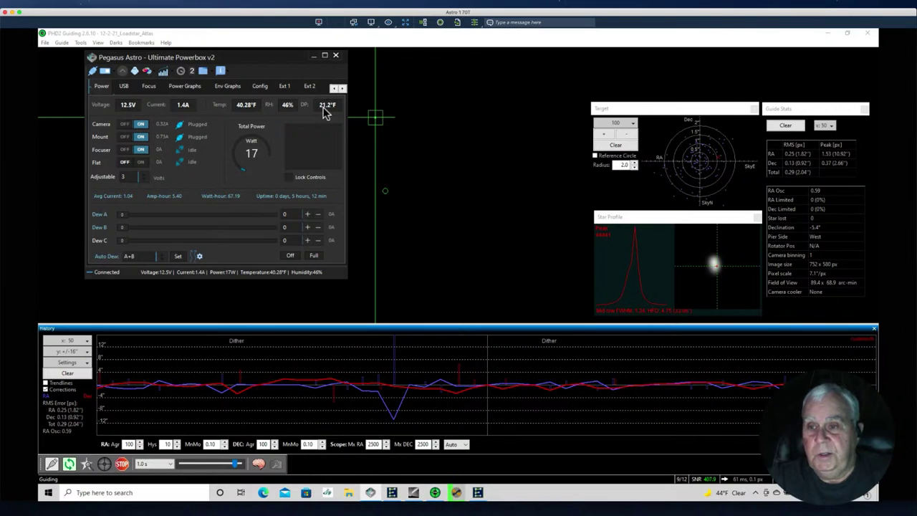
pyautogui.click(227, 88)
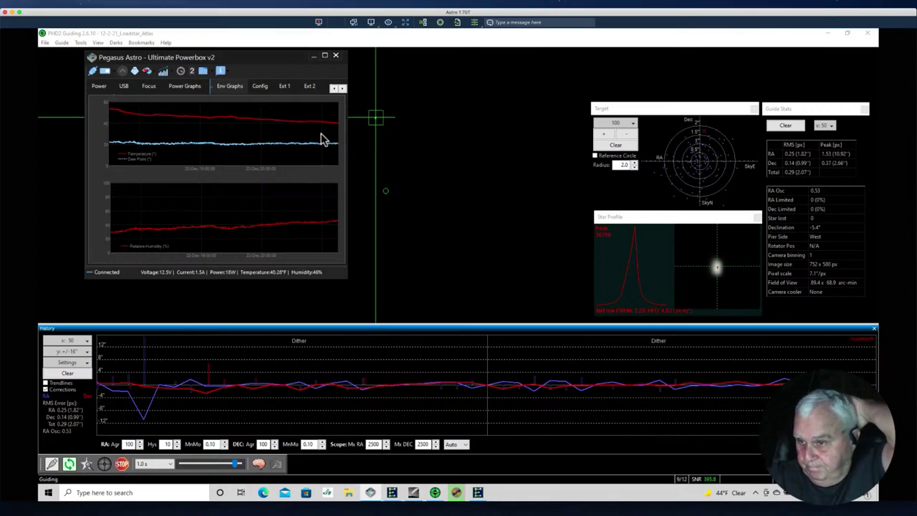
pyautogui.click(99, 86)
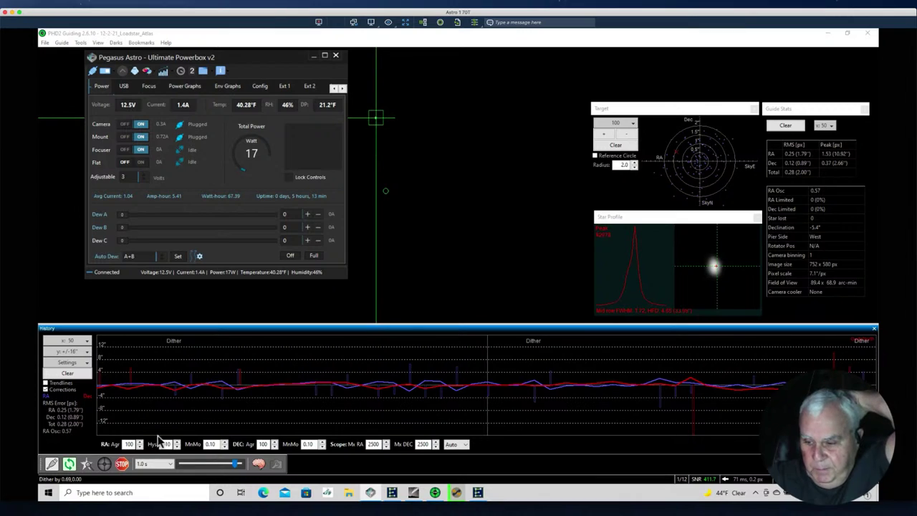
# - Switch to the Vixen rig and examine the power readings and the temperature, dew point and humidity graphs in its Ultimate Powerbox
pyautogui.press('super+grave')
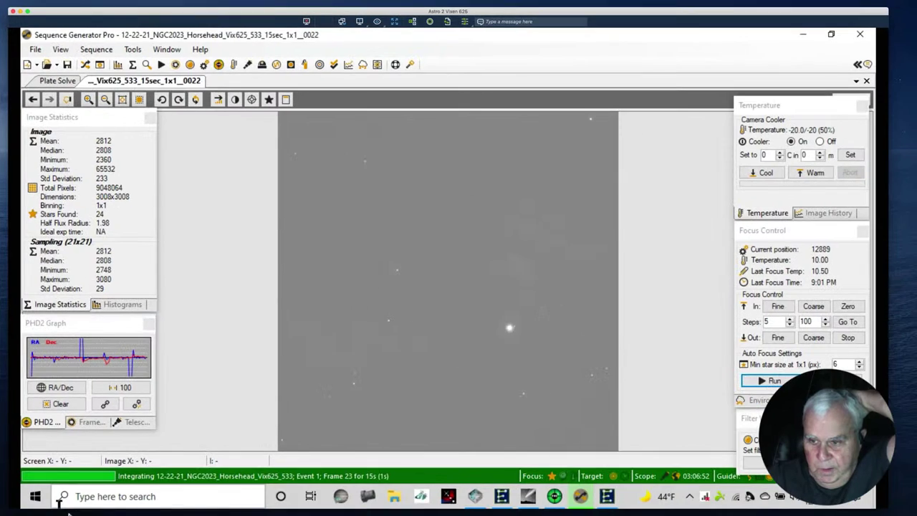
pyautogui.click(475, 496)
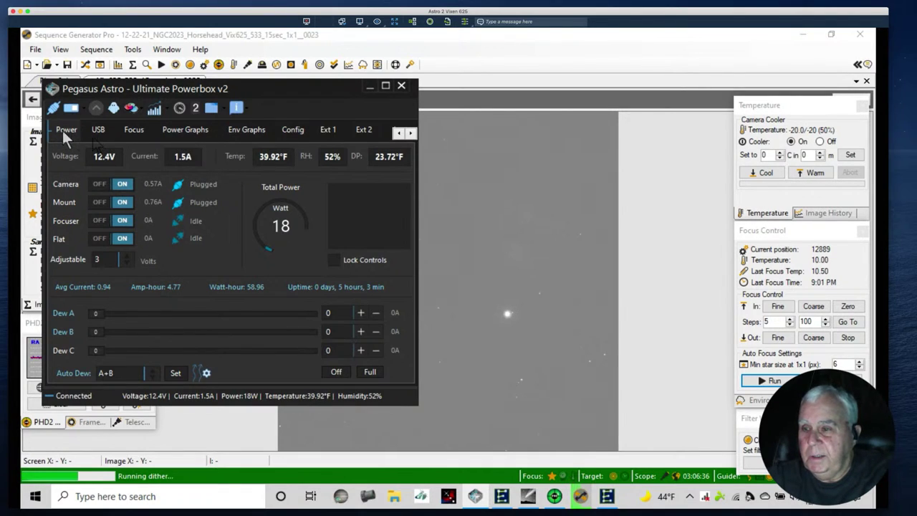
pyautogui.click(255, 129)
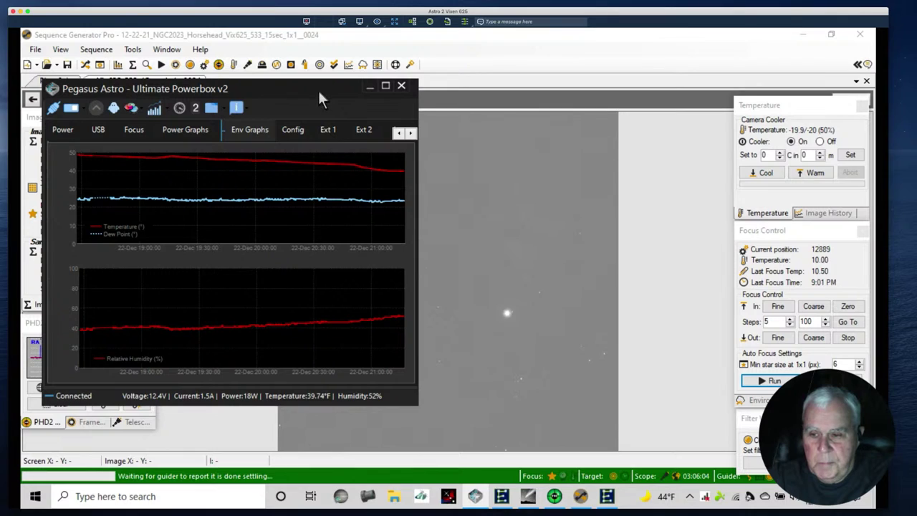
pyautogui.moveTo(319, 94); pyautogui.dragTo(446, 109)
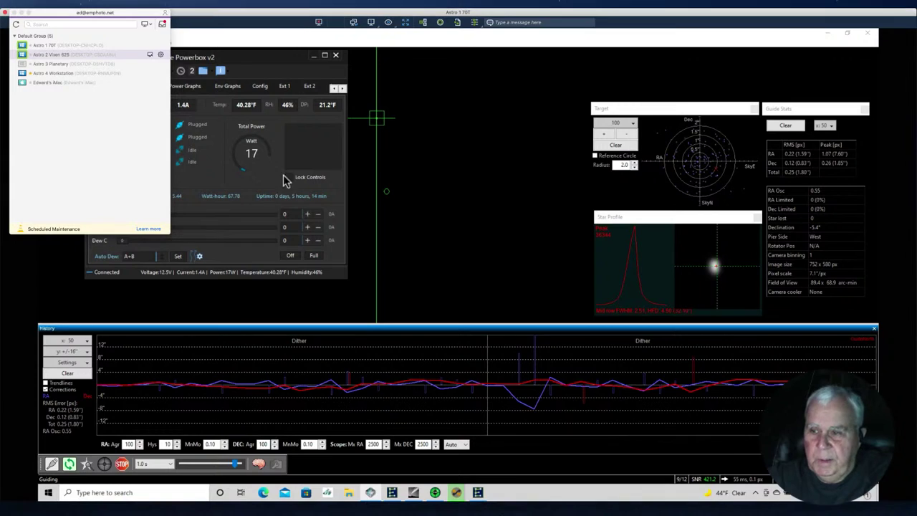
# - On the 70T rig, switch to Sequence Generator Pro and examine the latest M42 frame with its image statistics
pyautogui.click(457, 493)
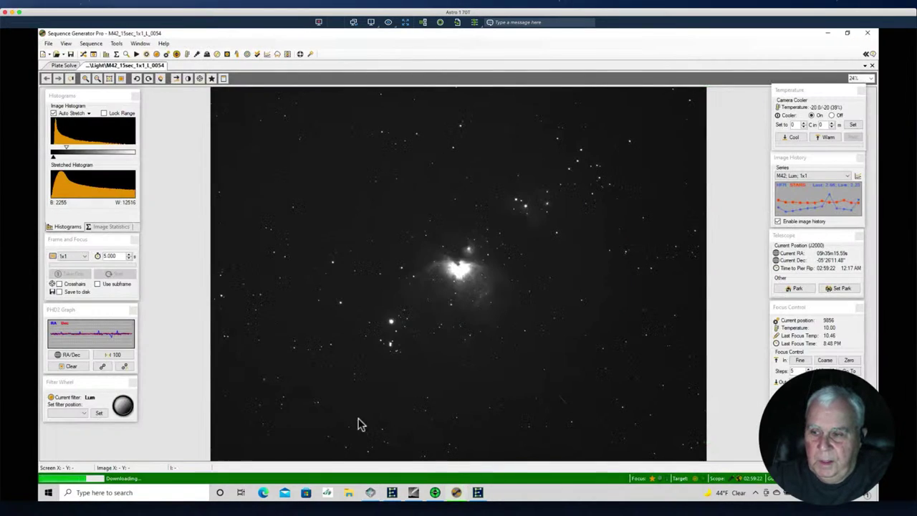
pyautogui.click(105, 228)
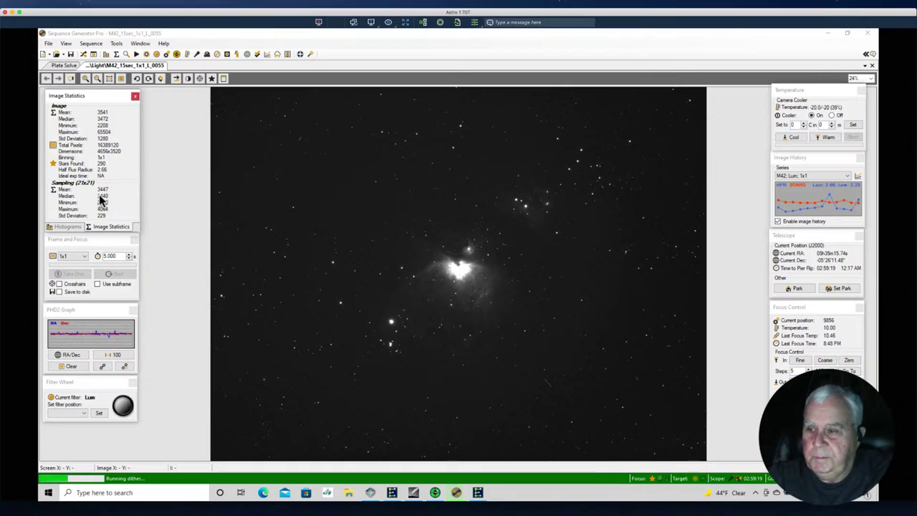
pyautogui.moveTo(103, 174)
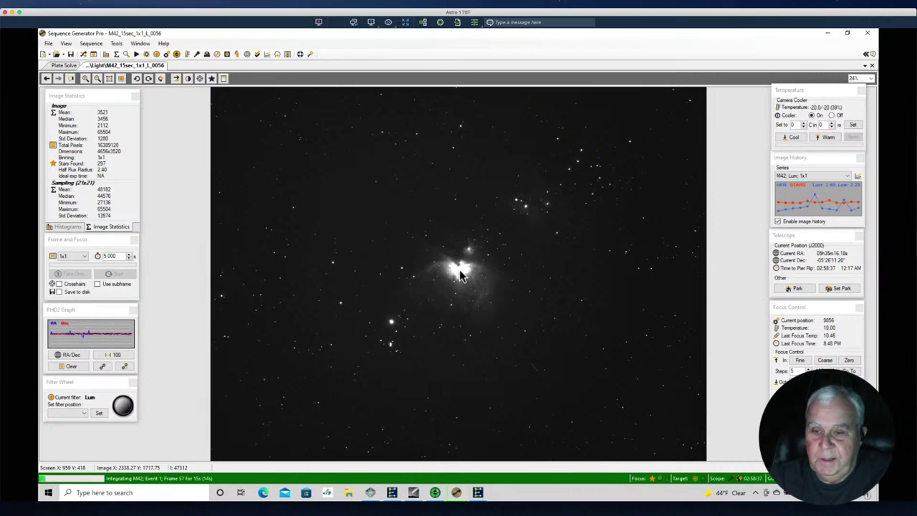
pyautogui.click(462, 438)
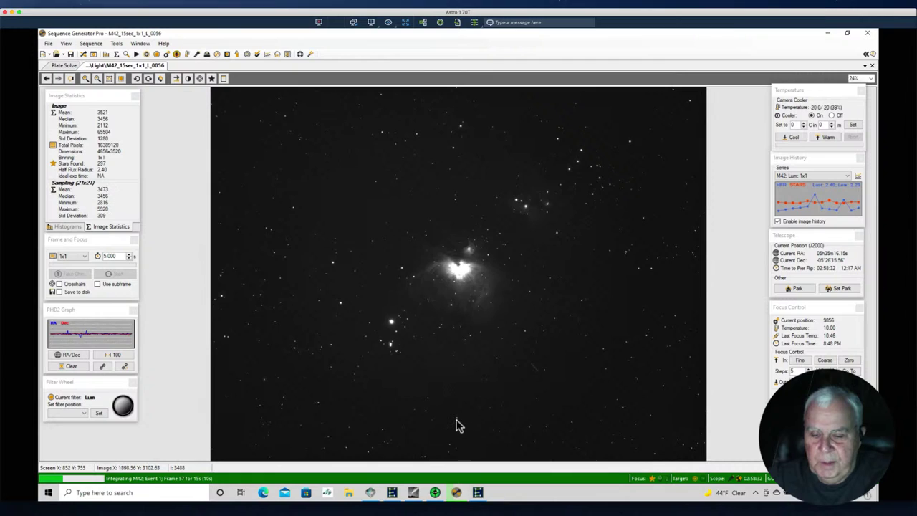
# - Show the M42 sequence window, review its filter exposures and progress, and move the window higher to uncover more of the frame
pyautogui.click(85, 54)
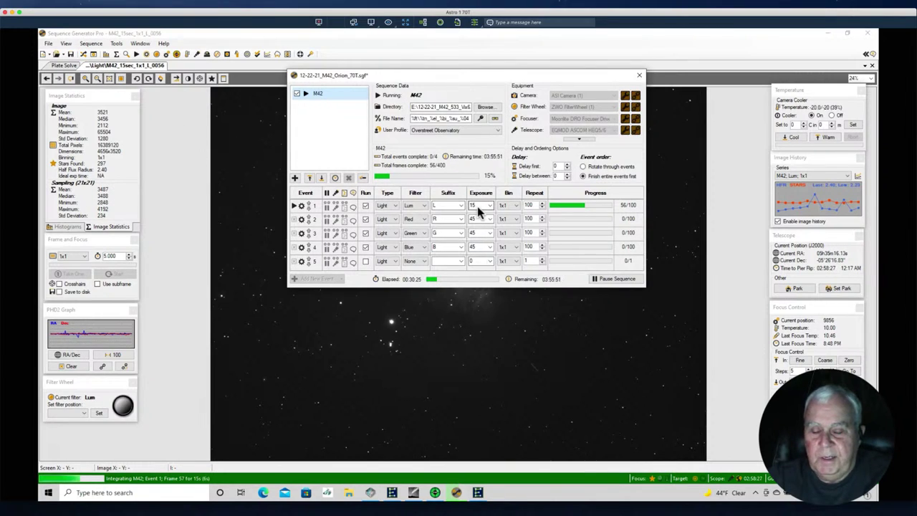
pyautogui.moveTo(476, 209)
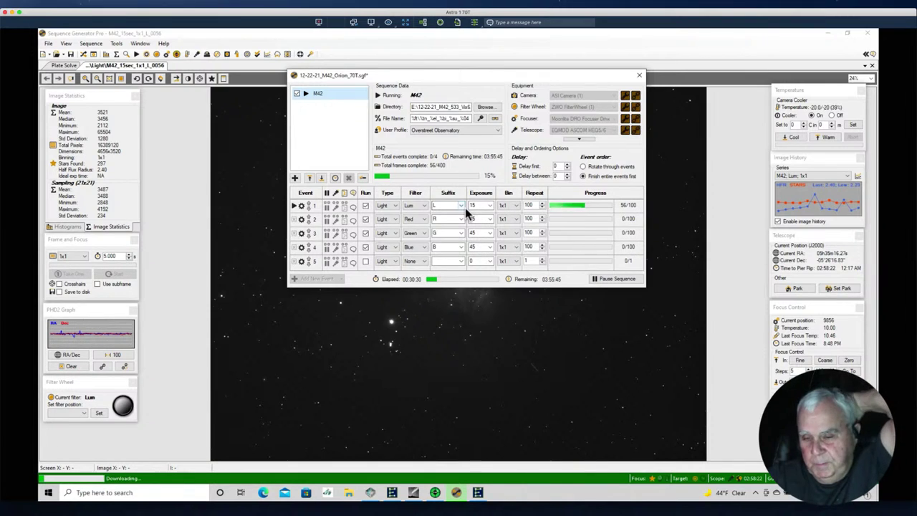
pyautogui.moveTo(370, 76); pyautogui.dragTo(340, 65)
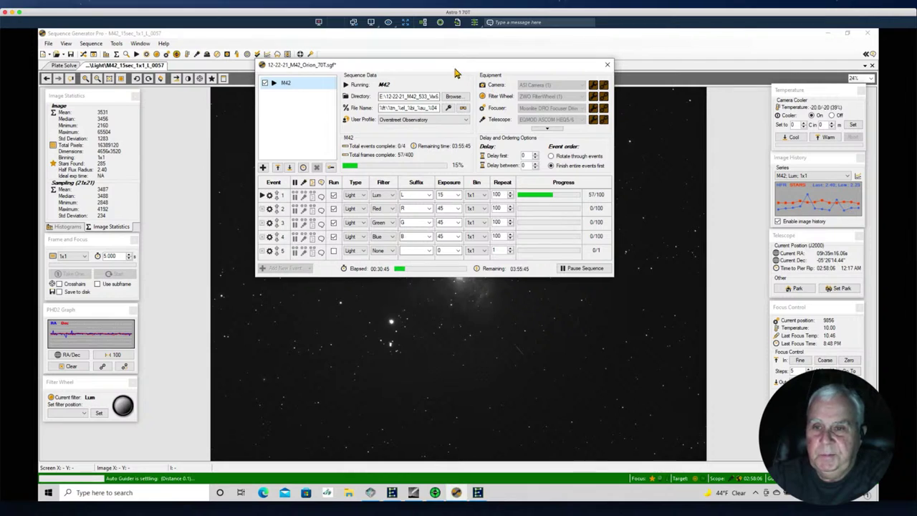
pyautogui.moveTo(448, 70); pyautogui.dragTo(439, 80)
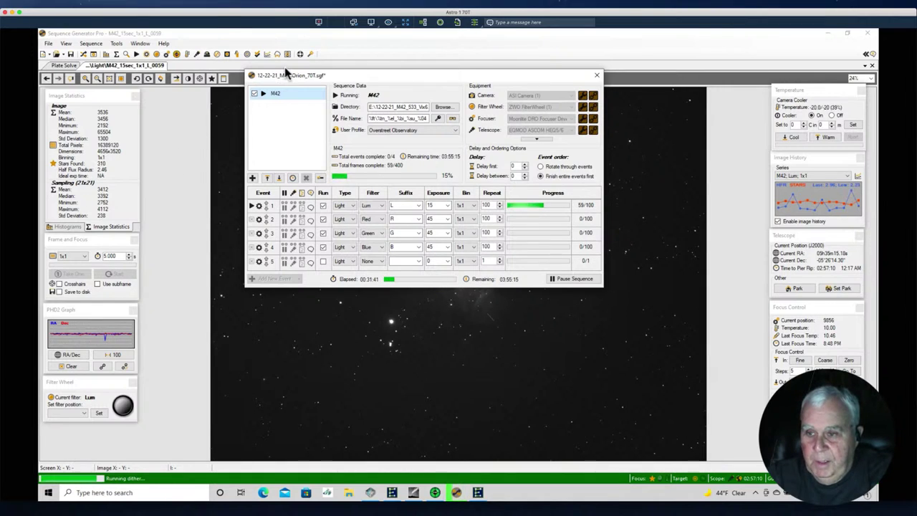
pyautogui.moveTo(355, 77); pyautogui.dragTo(355, 55)
pyautogui.click(189, 303)
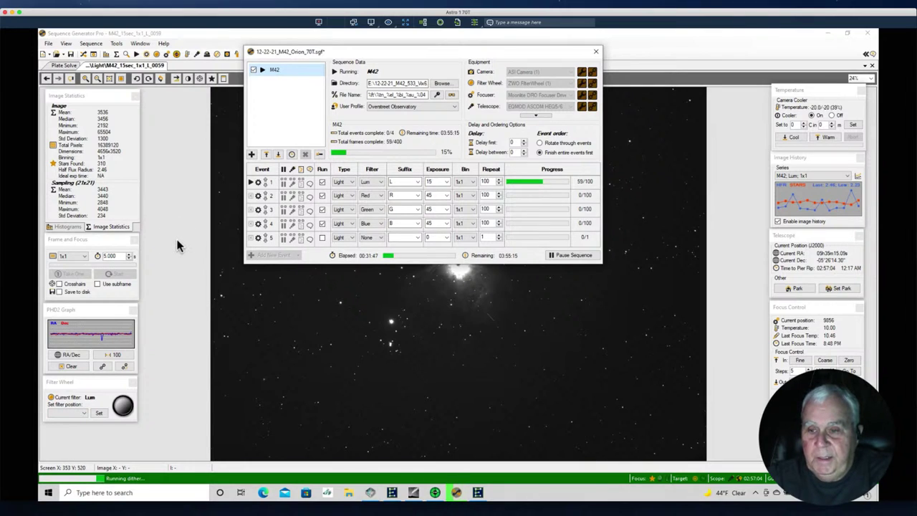